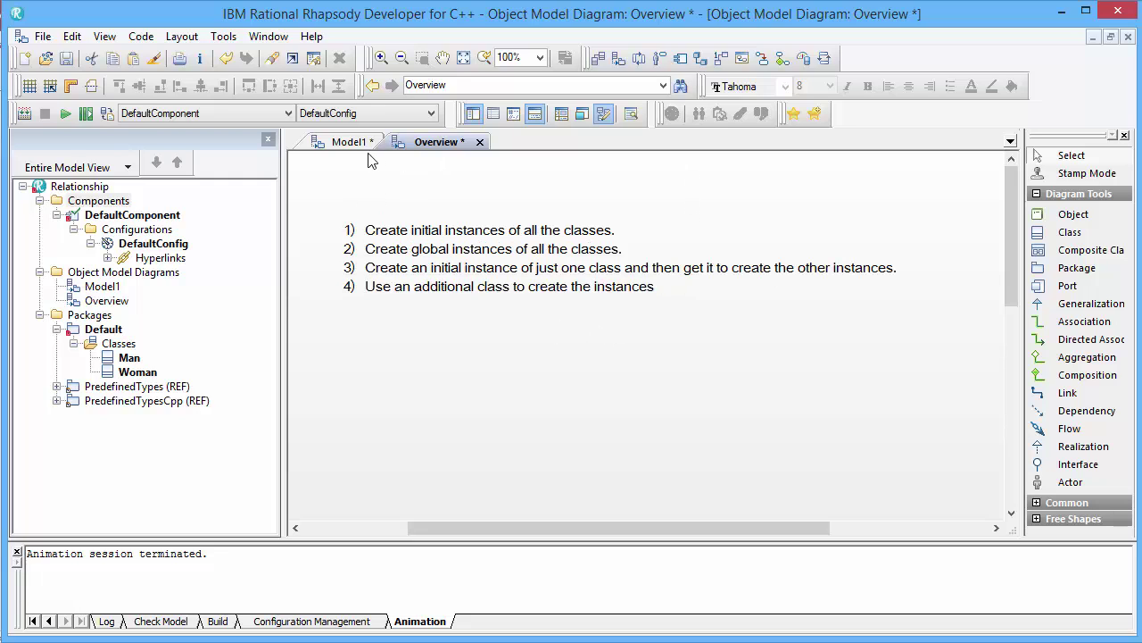
# In the Initialization settings of DefaultConfig, include both Man and Woman as explicit initial instances and apply the change.
pyautogui.click(342, 143)
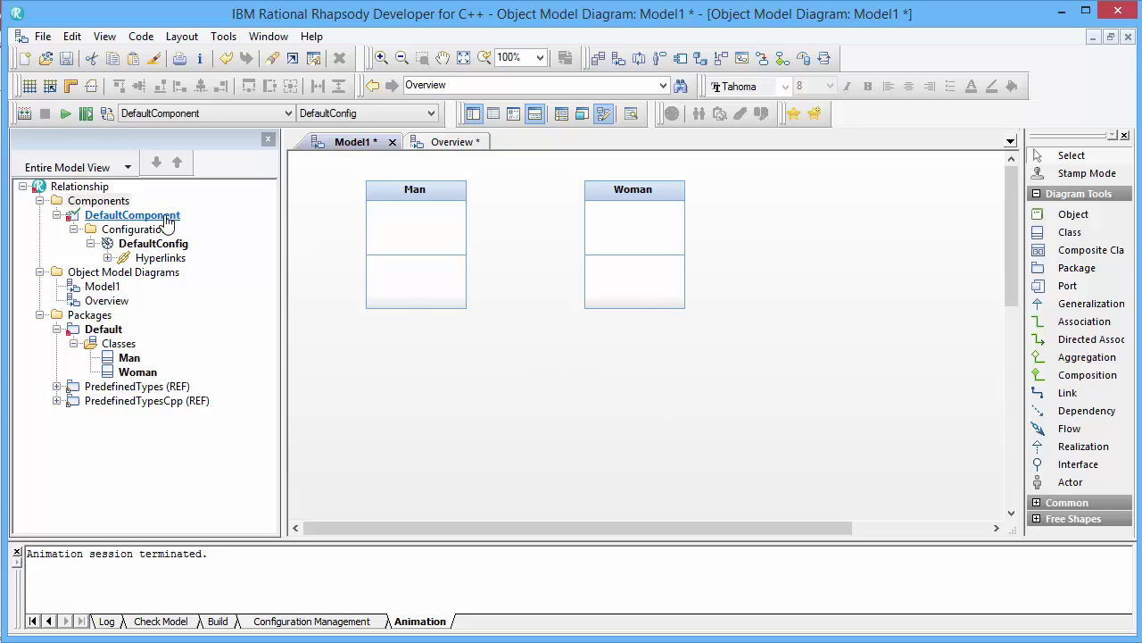
pyautogui.doubleClick(154, 243)
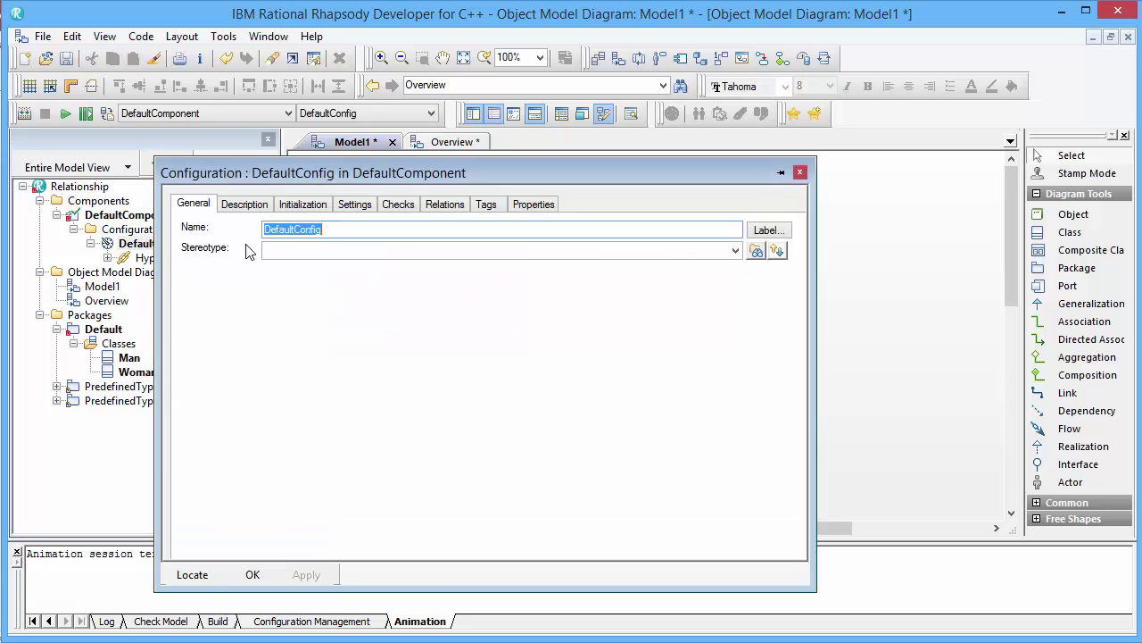
pyautogui.click(305, 205)
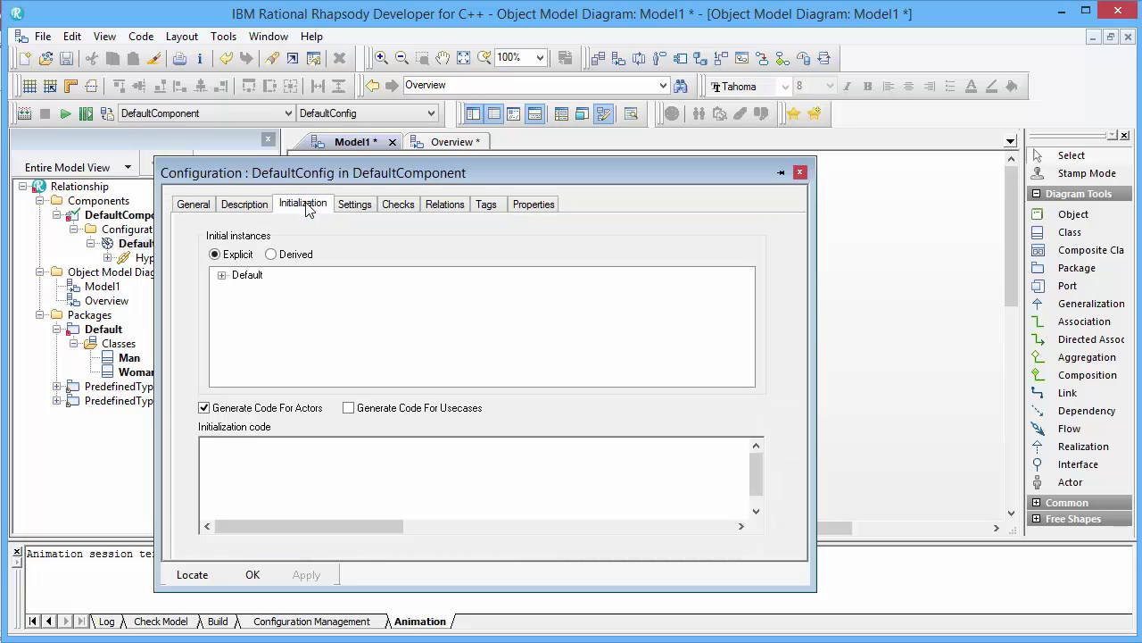
pyautogui.click(222, 276)
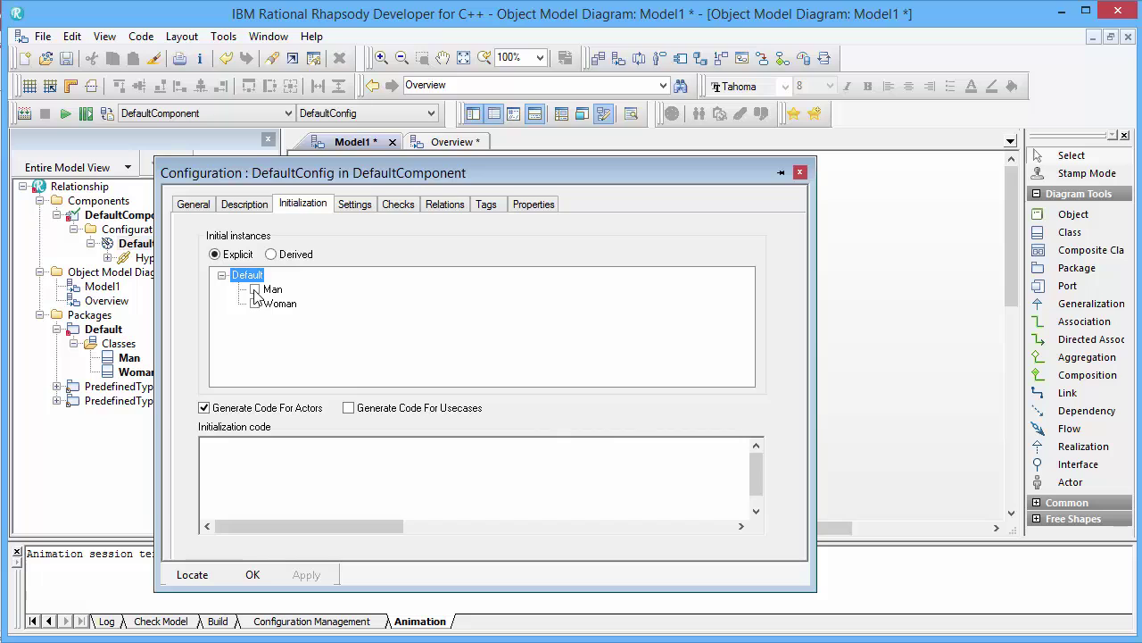
pyautogui.click(255, 290)
pyautogui.click(255, 303)
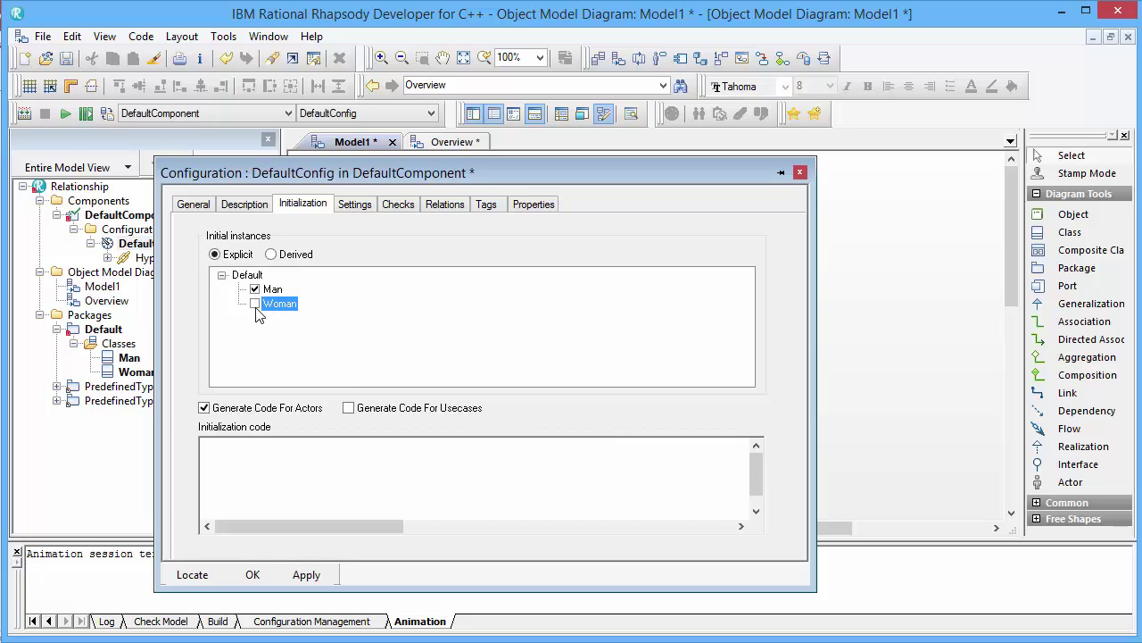
pyautogui.click(307, 575)
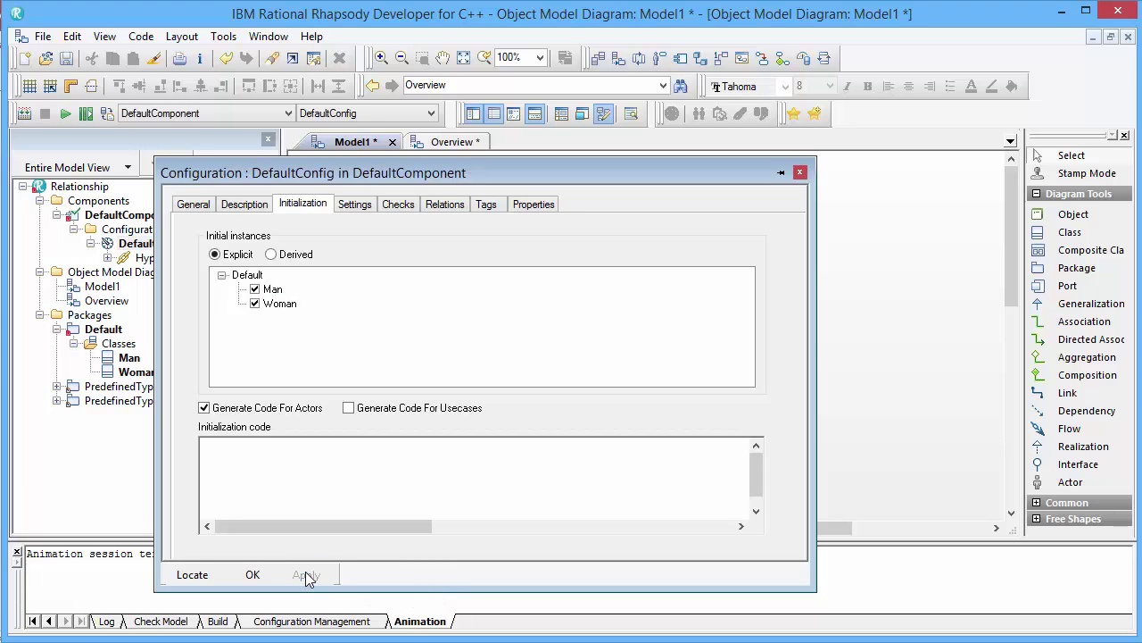
pyautogui.click(253, 575)
# Regenerate the code for DefaultConfig.
pyautogui.click(138, 36)
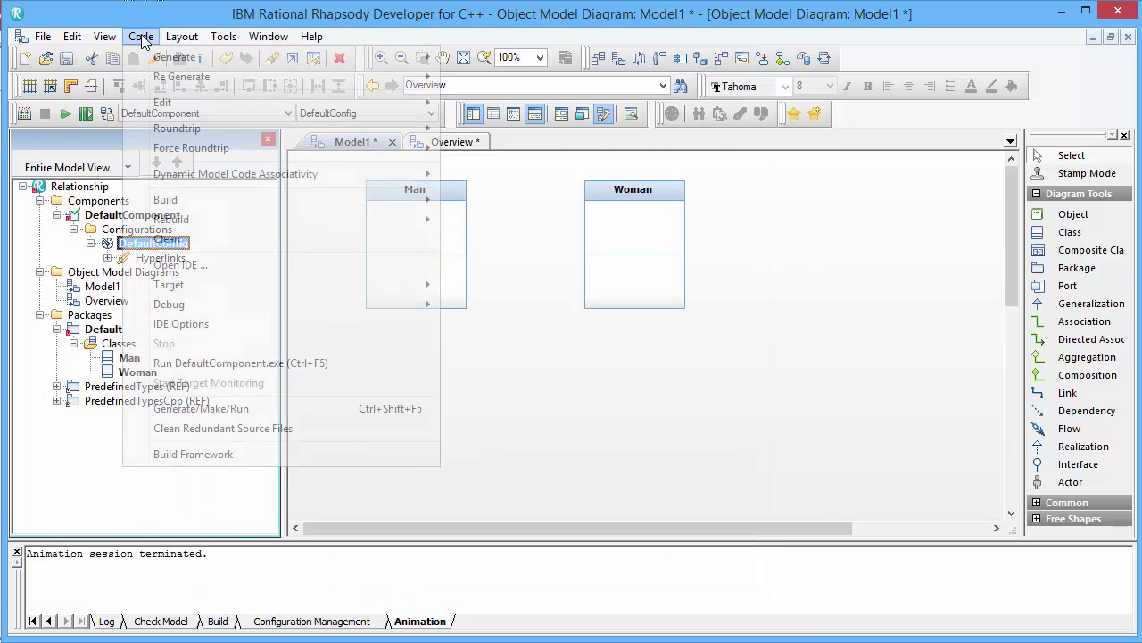
pyautogui.moveTo(178, 77)
pyautogui.click(514, 99)
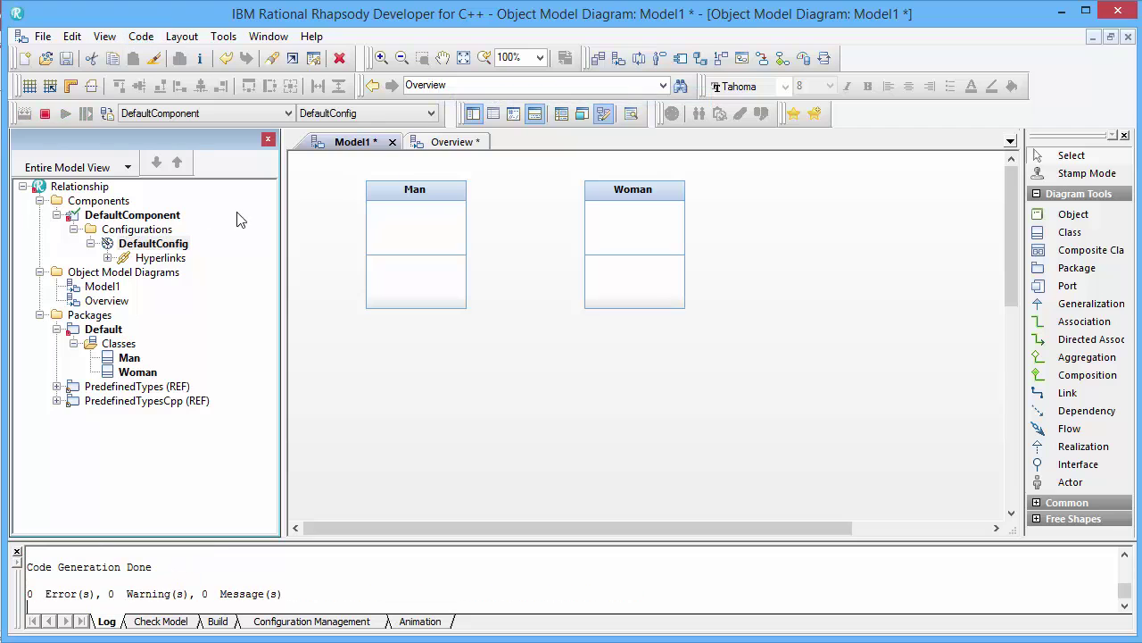
# Open the generated main file of DefaultConfig, review how main creates and deletes the class instances, and close its files.
pyautogui.click(107, 257)
pyautogui.click(174, 273)
pyautogui.doubleClick(166, 276)
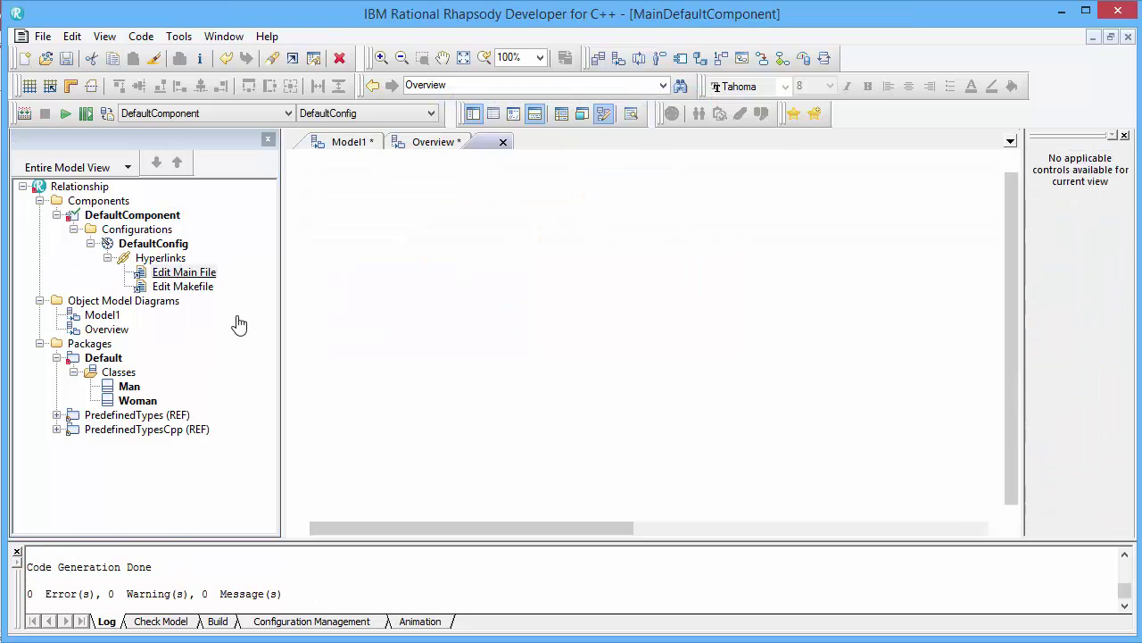
pyautogui.click(558, 143)
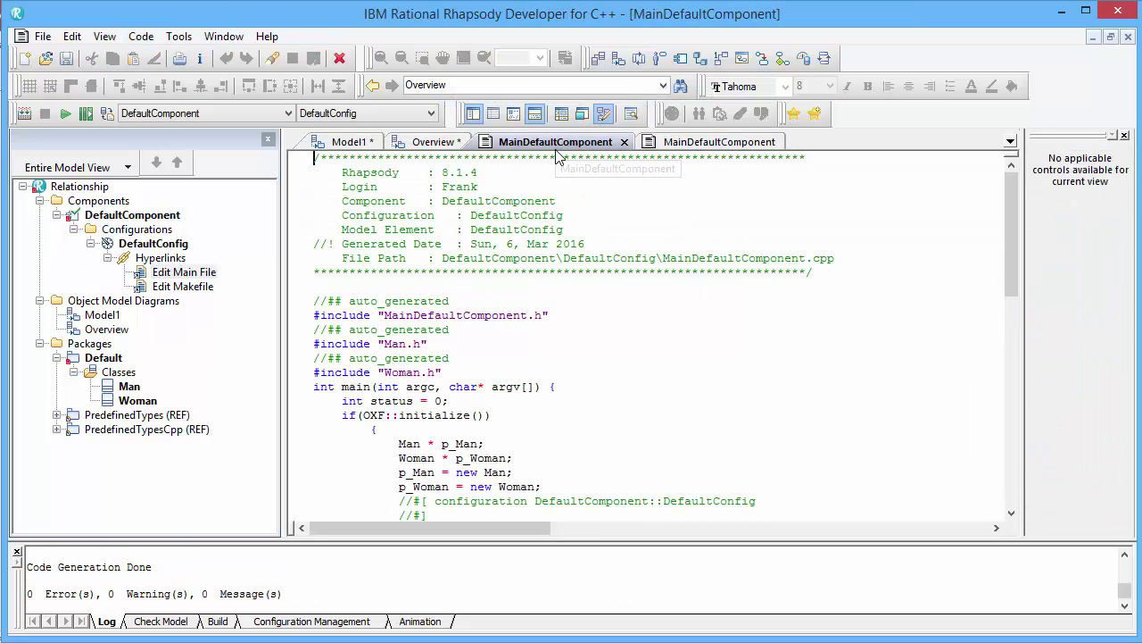
pyautogui.scroll(-2, 521, 382)
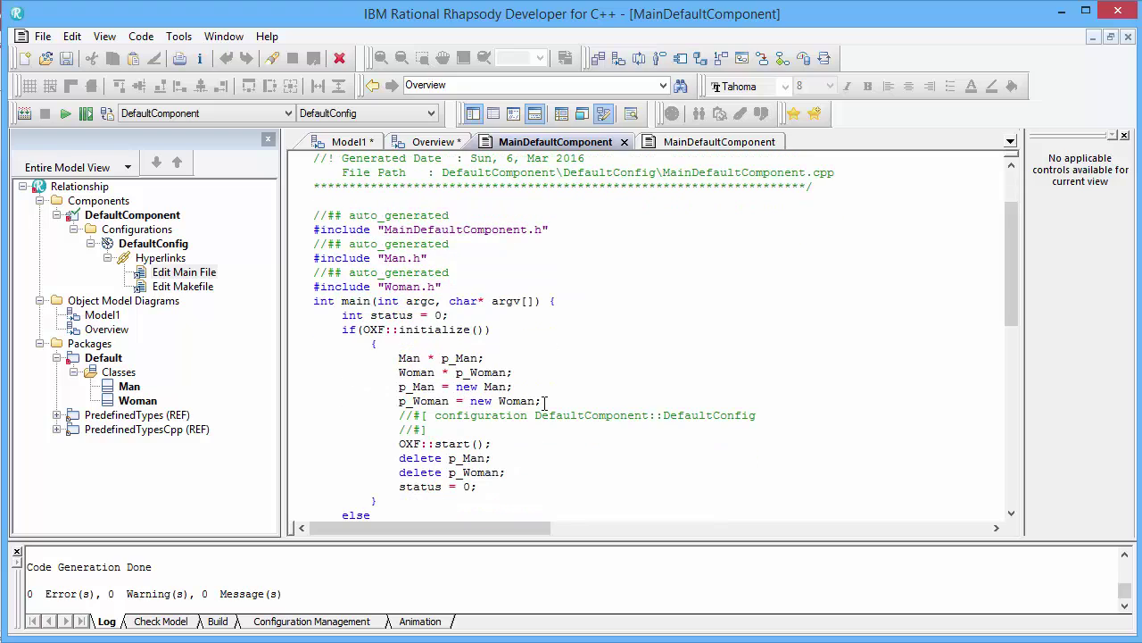
pyautogui.click(624, 142)
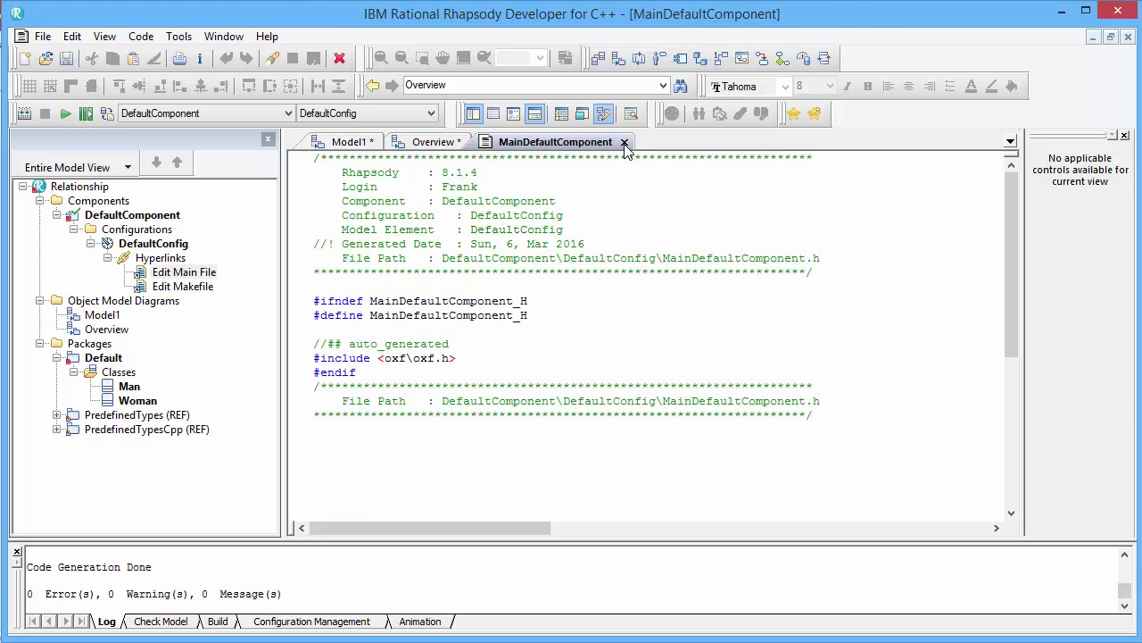
pyautogui.click(624, 143)
# Set the Instrumentation Mode of DefaultConfig to Animation.
pyautogui.click(156, 243)
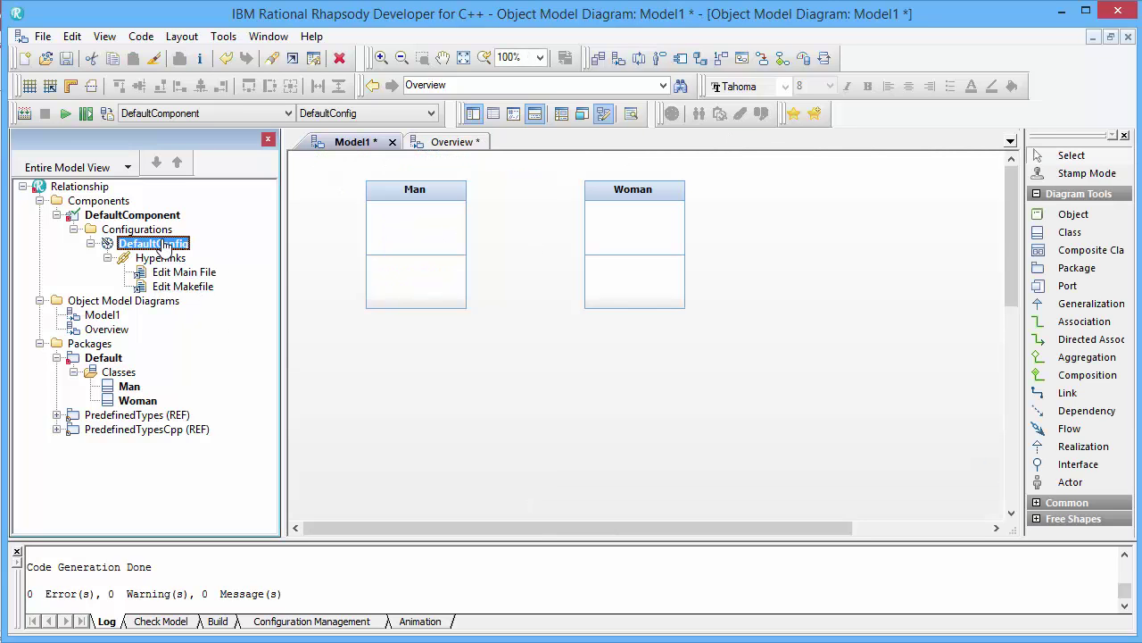
pyautogui.doubleClick(163, 245)
pyautogui.click(354, 204)
pyautogui.click(350, 366)
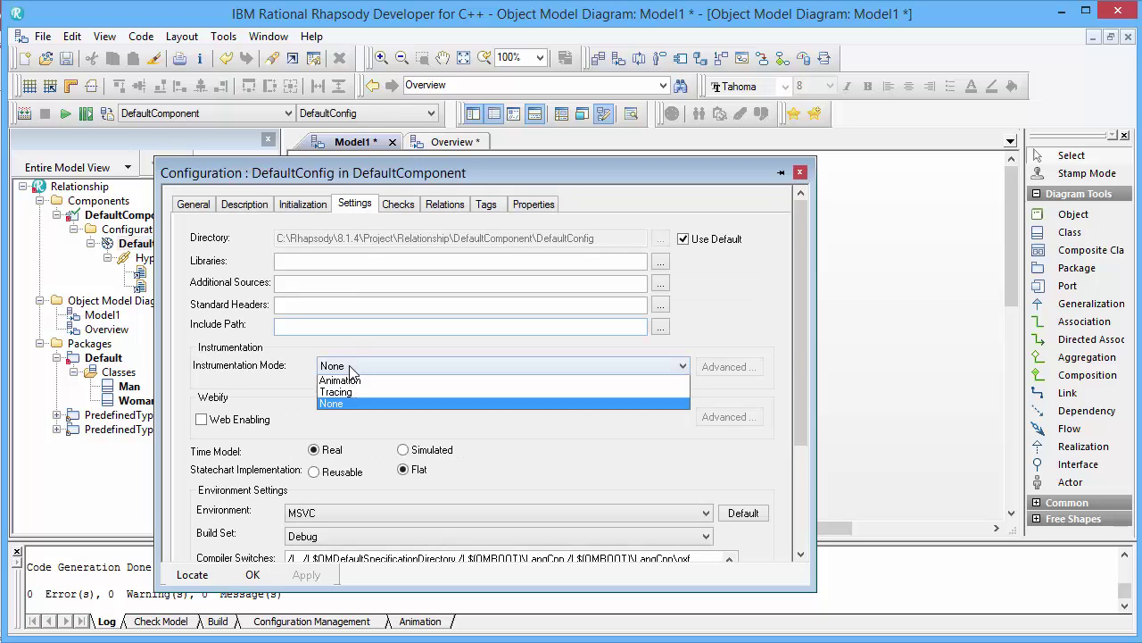
pyautogui.click(339, 379)
pyautogui.click(253, 574)
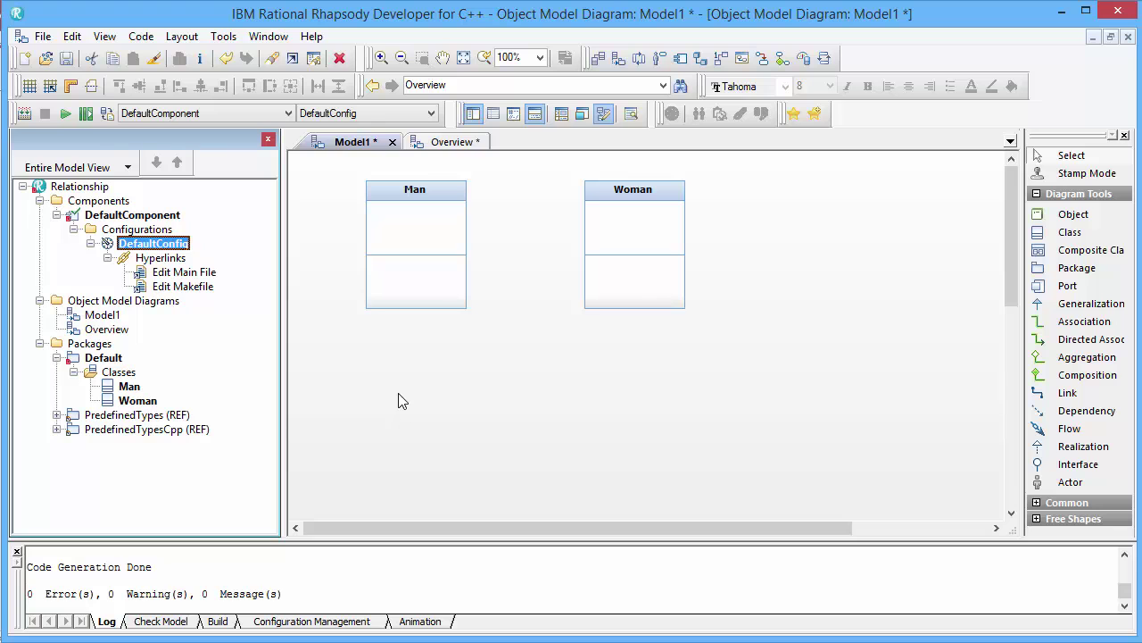
# Generate, make and run the model with animation, and minimize the console window.
pyautogui.click(141, 35)
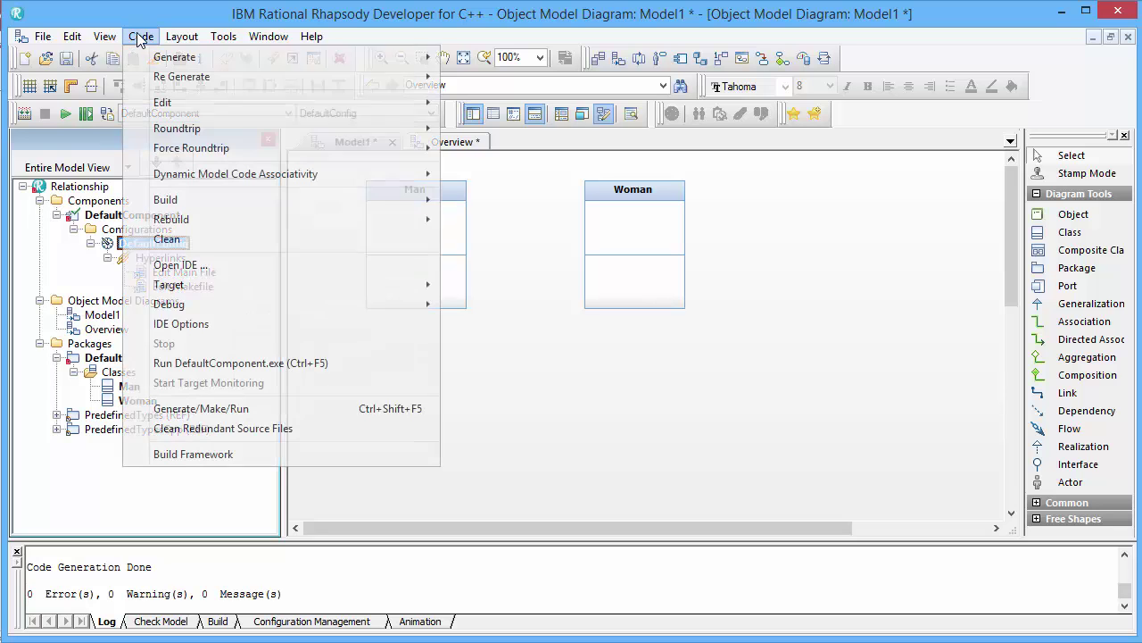
pyautogui.click(229, 403)
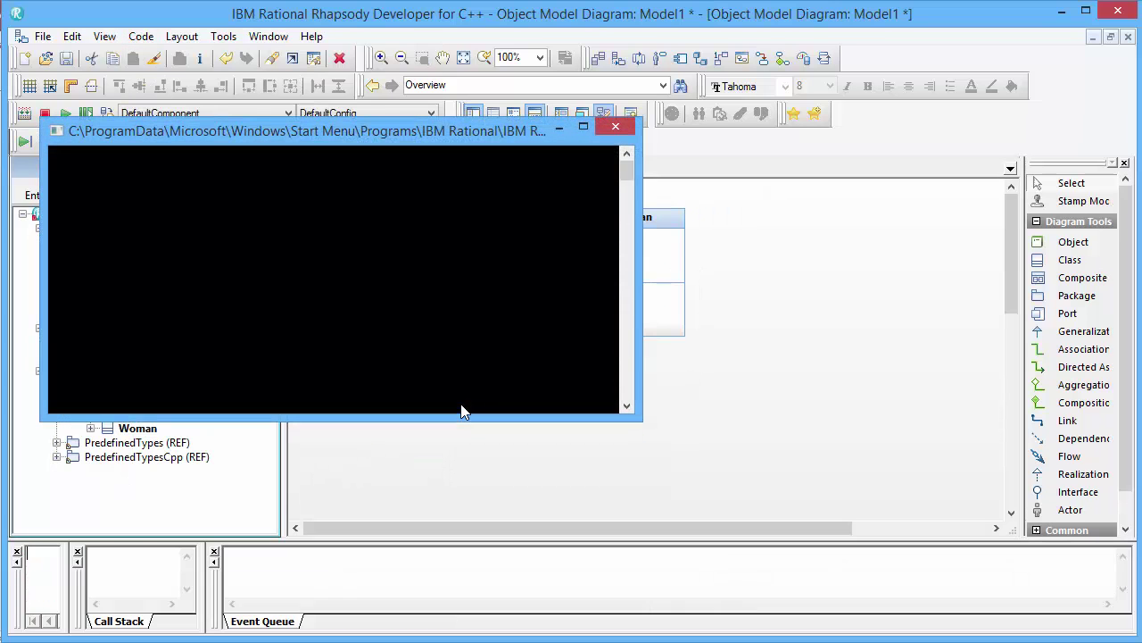
pyautogui.click(558, 132)
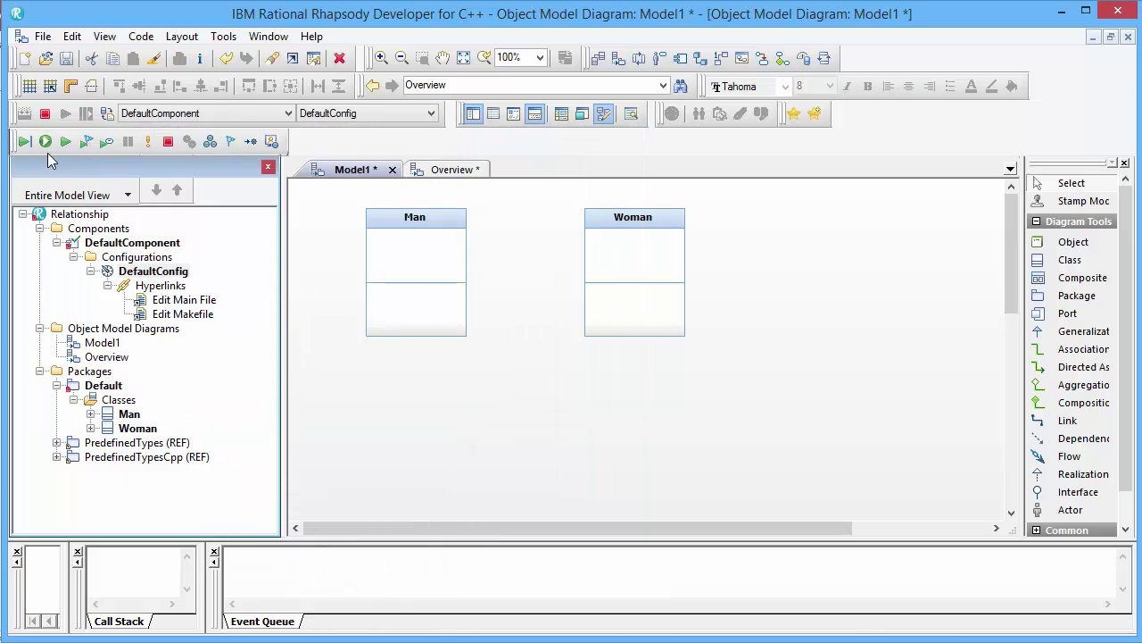
# Inspect the running instances of Man and Woman, check the features of Man[0], and stop the animation.
pyautogui.click(90, 414)
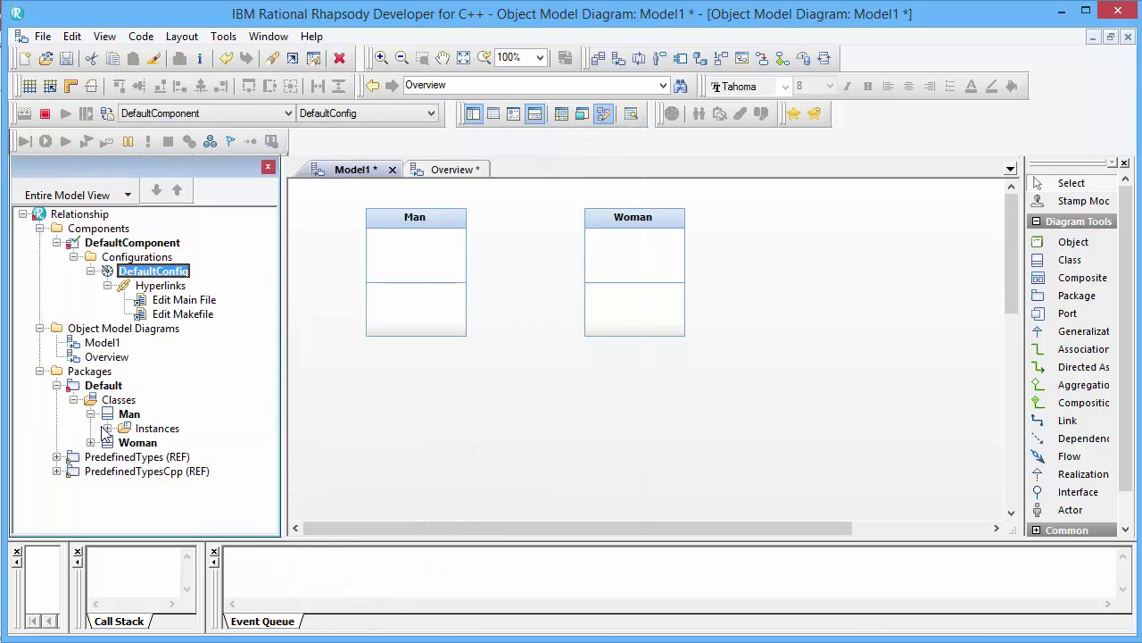
pyautogui.click(107, 428)
pyautogui.click(90, 457)
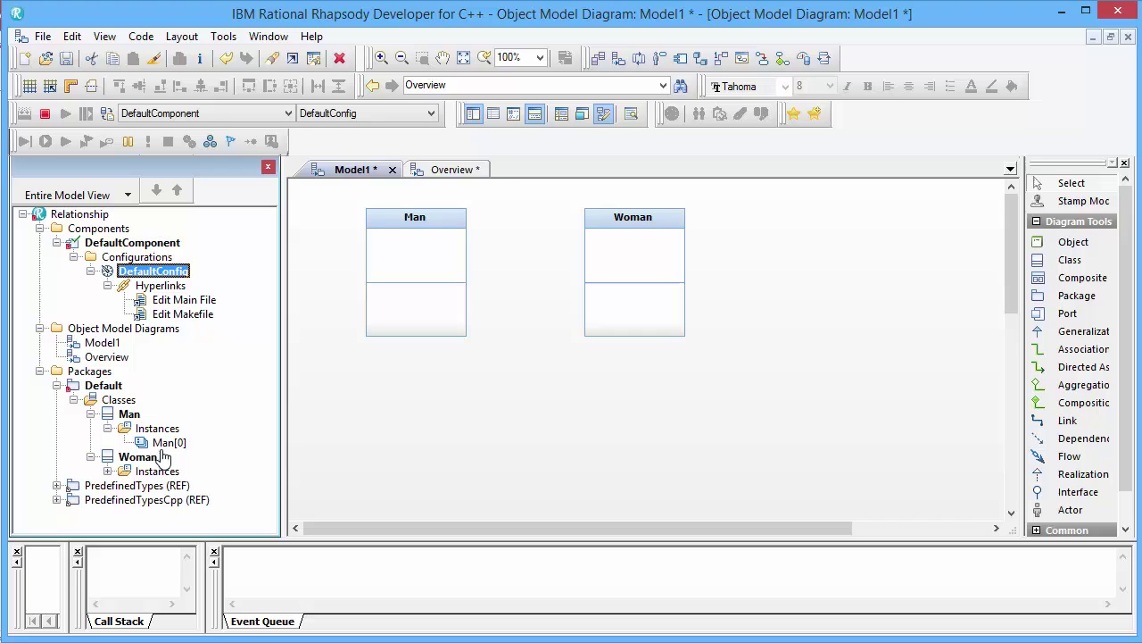
pyautogui.click(107, 471)
pyautogui.doubleClick(170, 443)
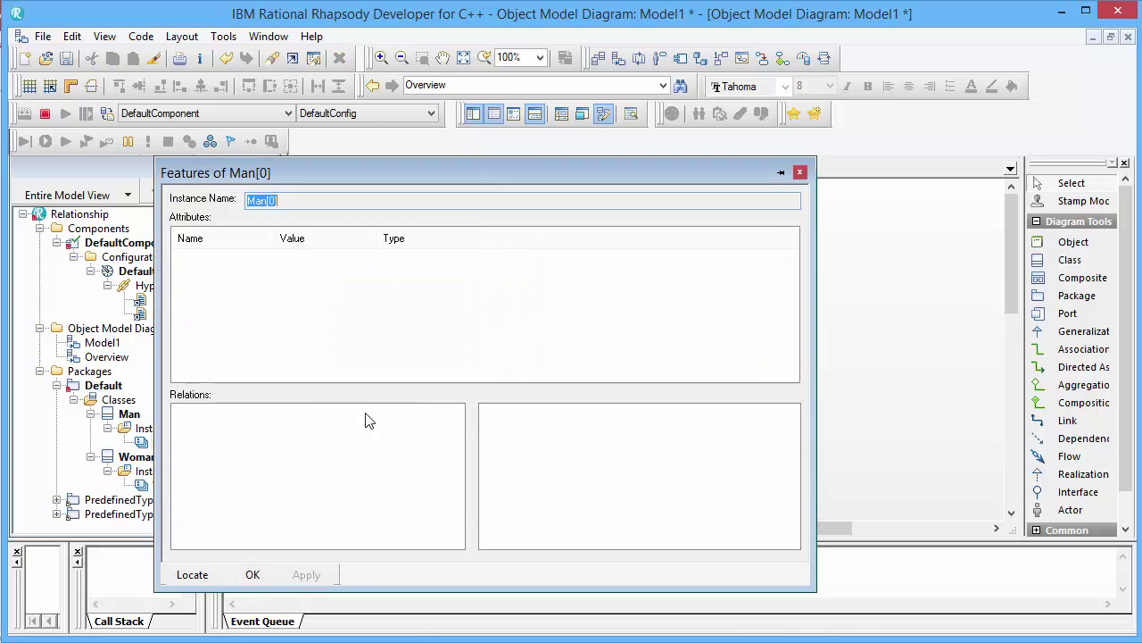
pyautogui.click(254, 575)
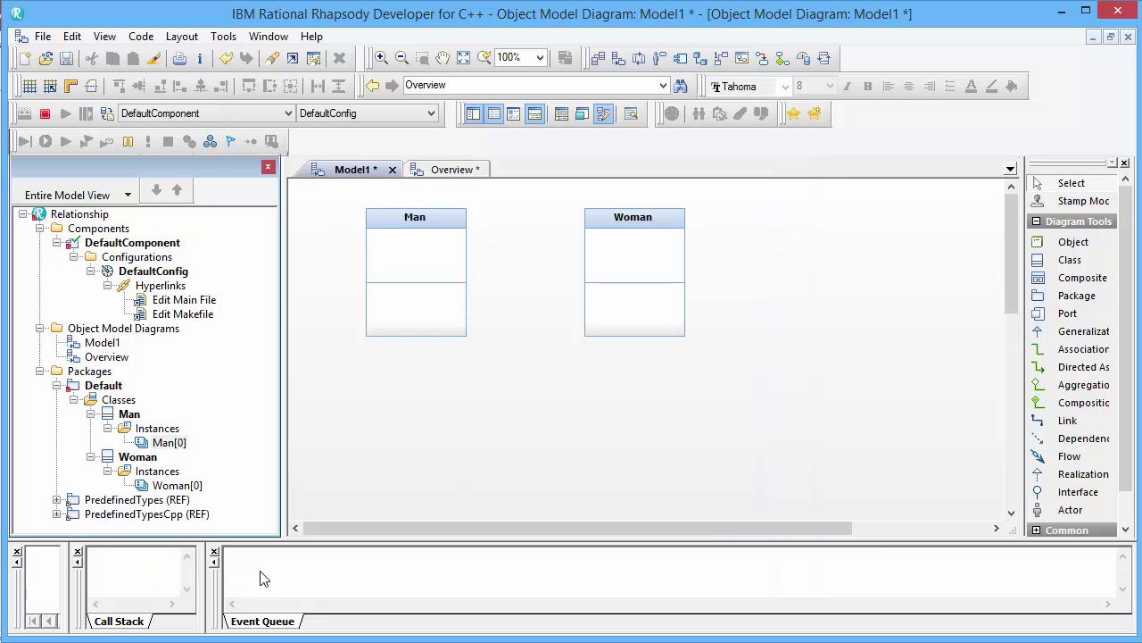
pyautogui.click(44, 113)
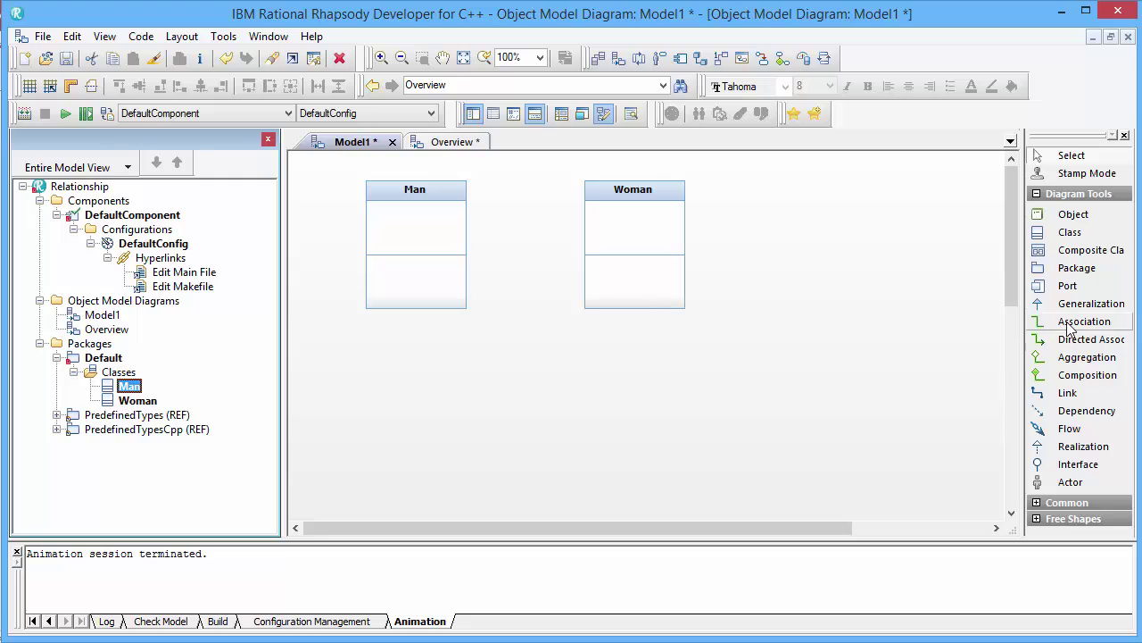
# Draw an association from the Man class to the Woman class in the Model1 diagram.
pyautogui.click(1075, 323)
pyautogui.click(462, 239)
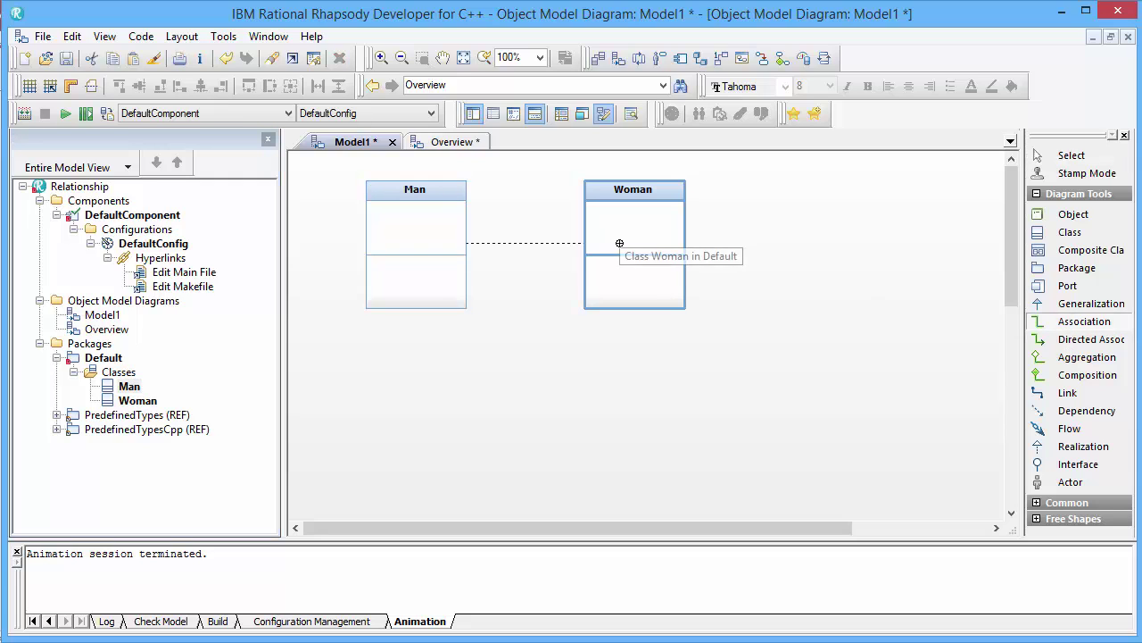
pyautogui.click(620, 243)
pyautogui.click(523, 325)
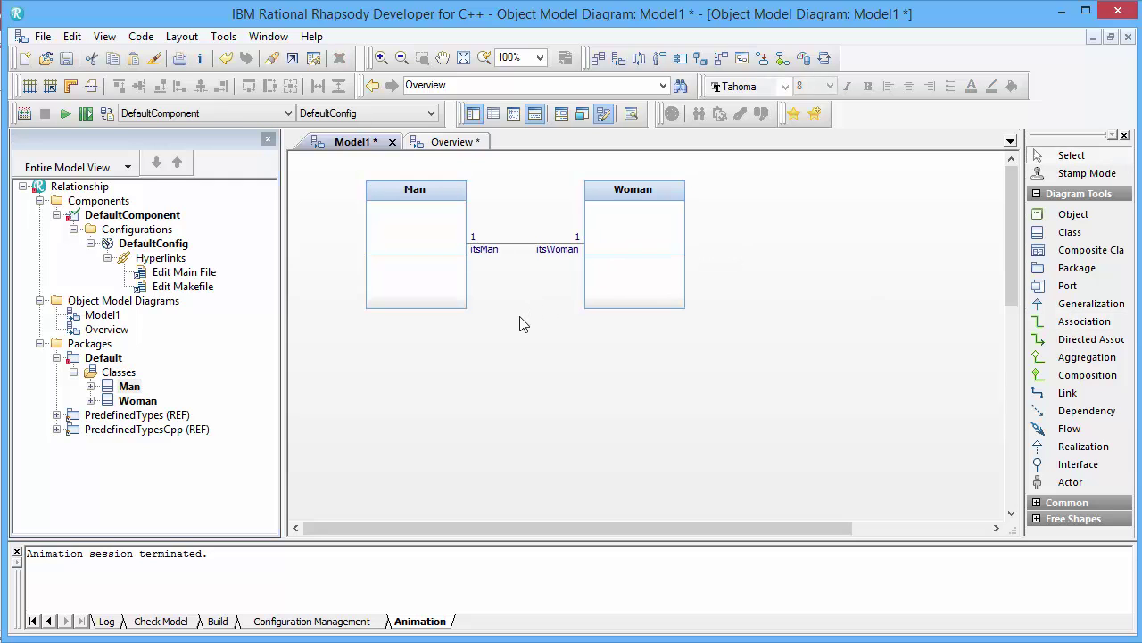
# Review the code generated for the association in the Man and Woman classes, and close the code view.
pyautogui.click(518, 243)
pyautogui.hotkey('alt', '2')
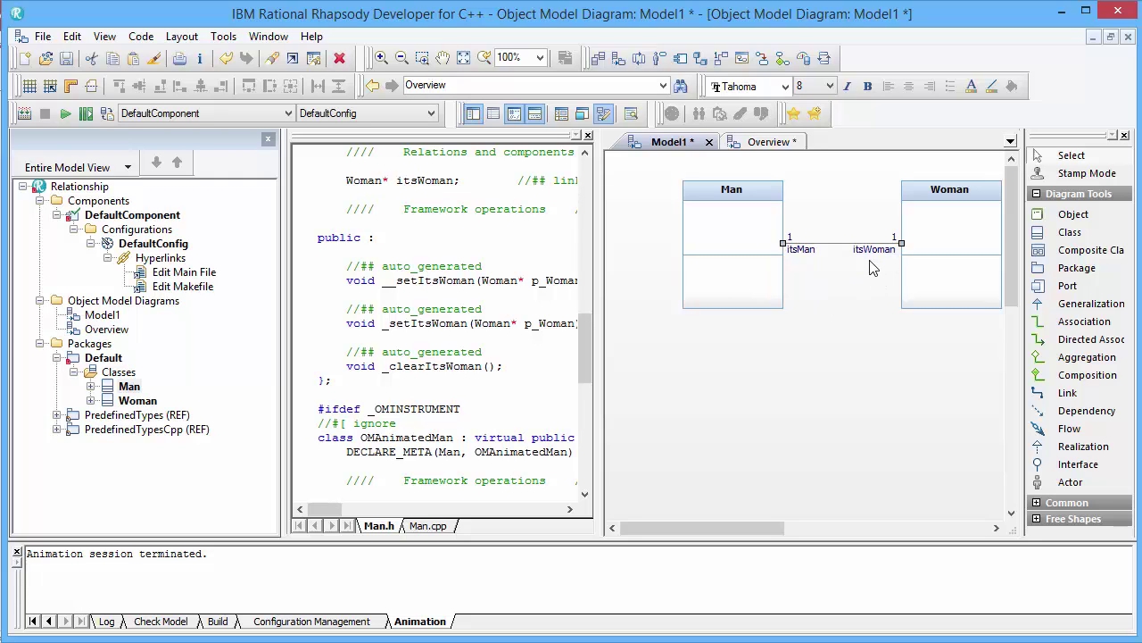
pyautogui.click(928, 284)
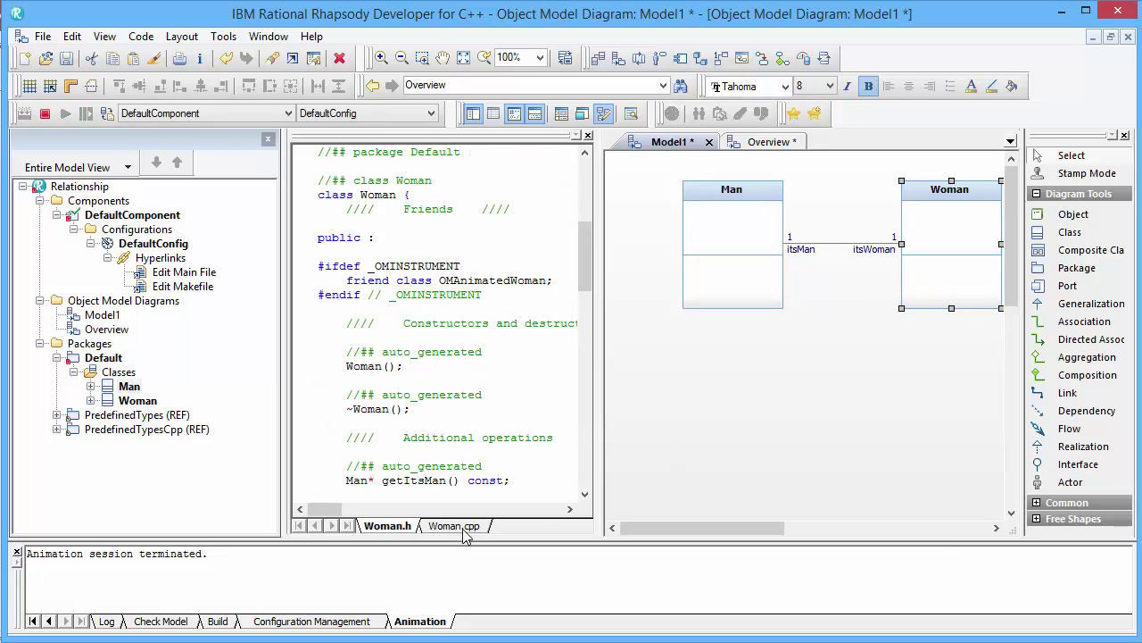
pyautogui.moveTo(583, 256); pyautogui.dragTo(593, 321)
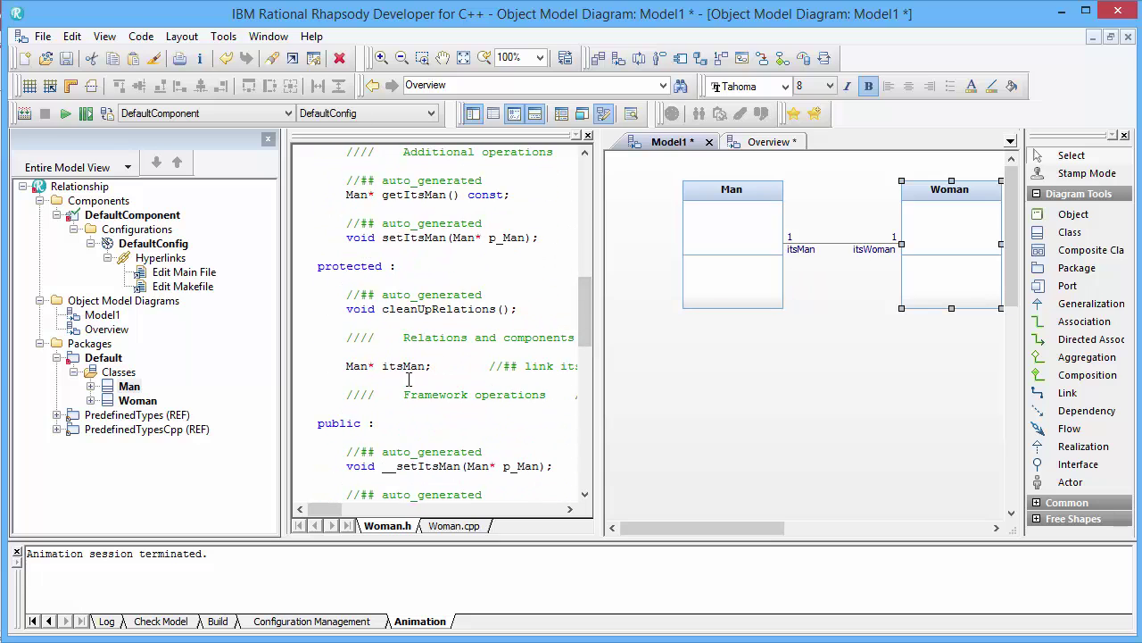
pyautogui.click(588, 138)
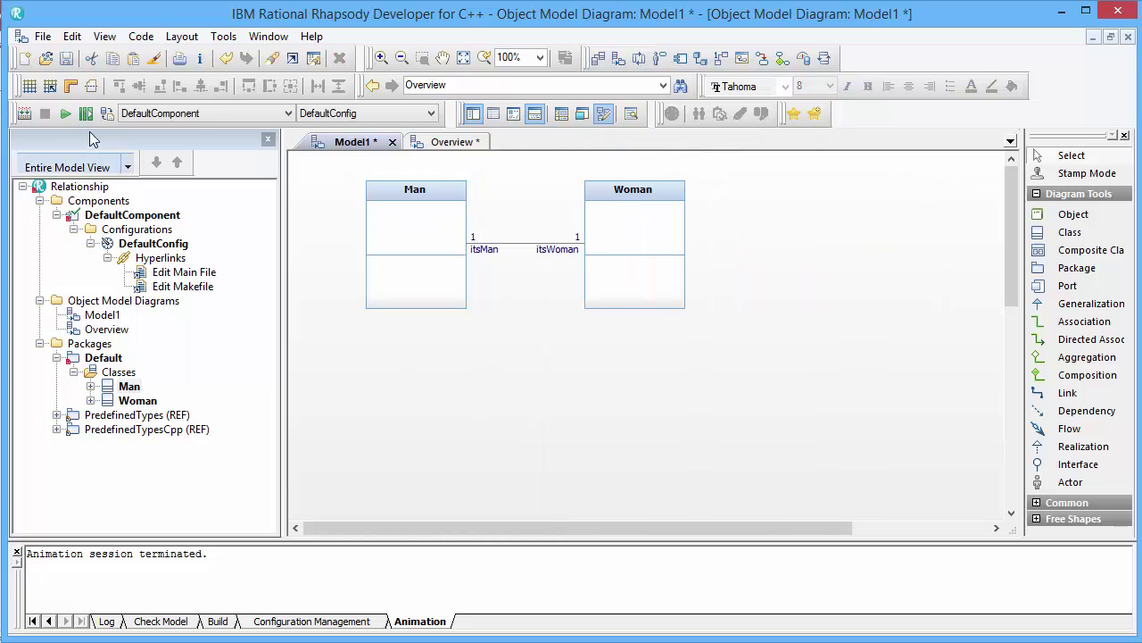
# Generate, make and run the model with the new association, and minimize the console window.
pyautogui.click(141, 36)
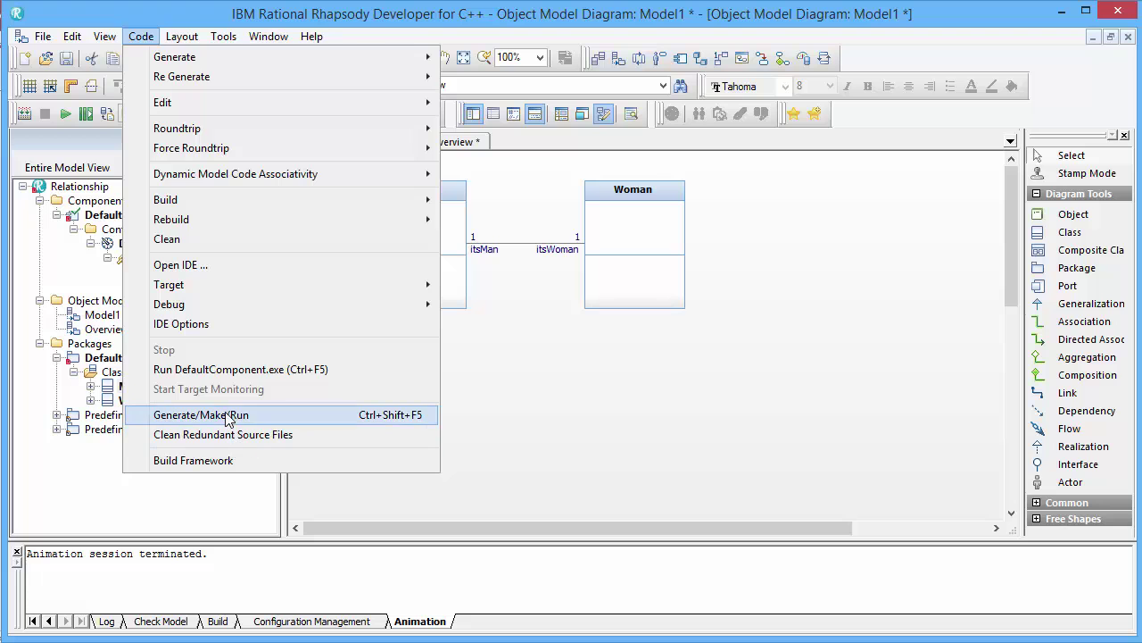
pyautogui.click(226, 414)
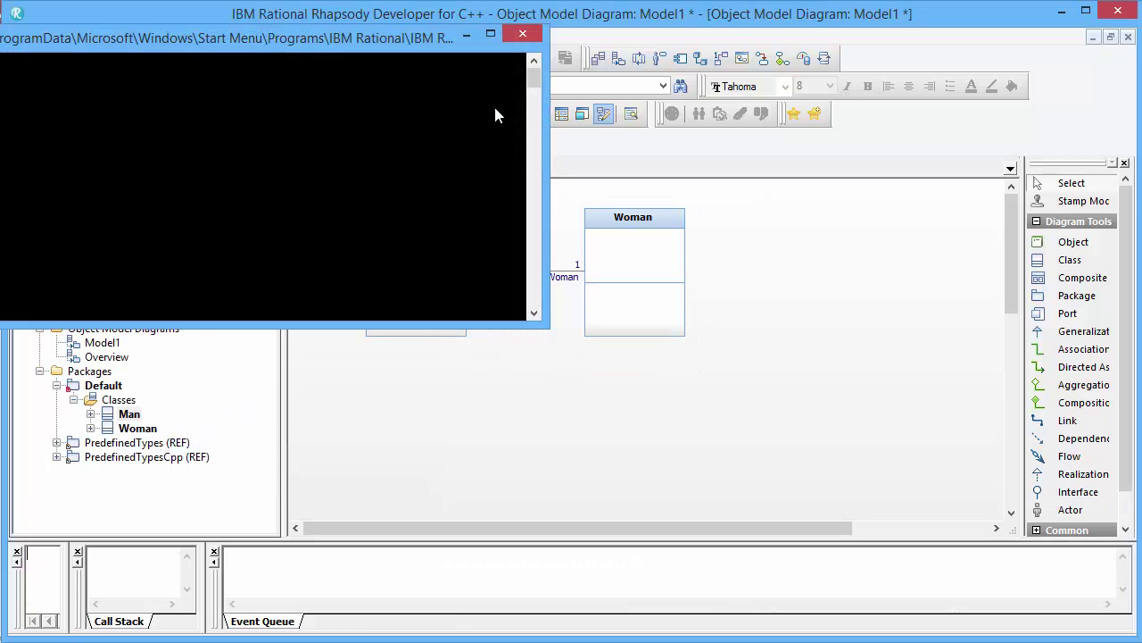
pyautogui.click(474, 37)
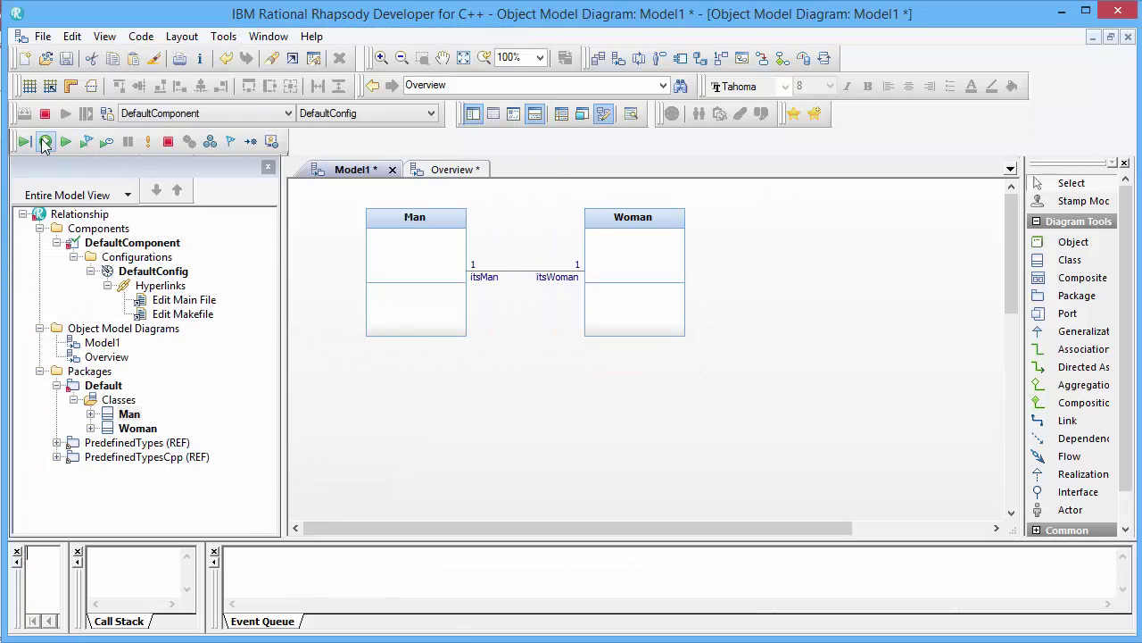
# Inspect the itsWoman relation in the features of the running Man[0] instance, and close the features.
pyautogui.click(90, 415)
pyautogui.click(107, 443)
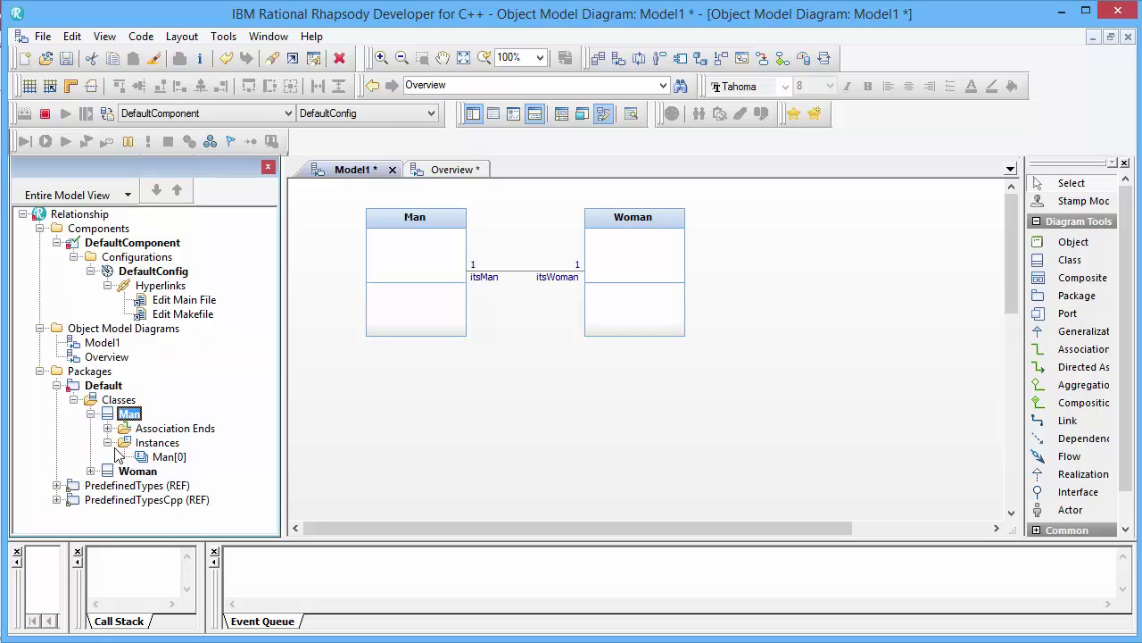
pyautogui.doubleClick(158, 461)
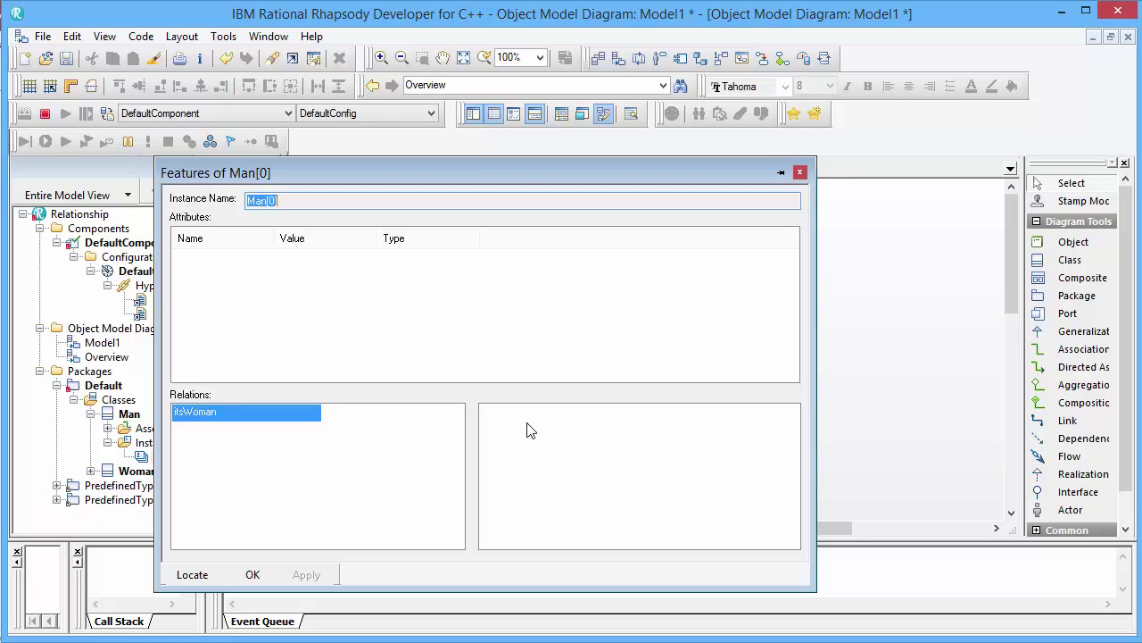
pyautogui.click(253, 576)
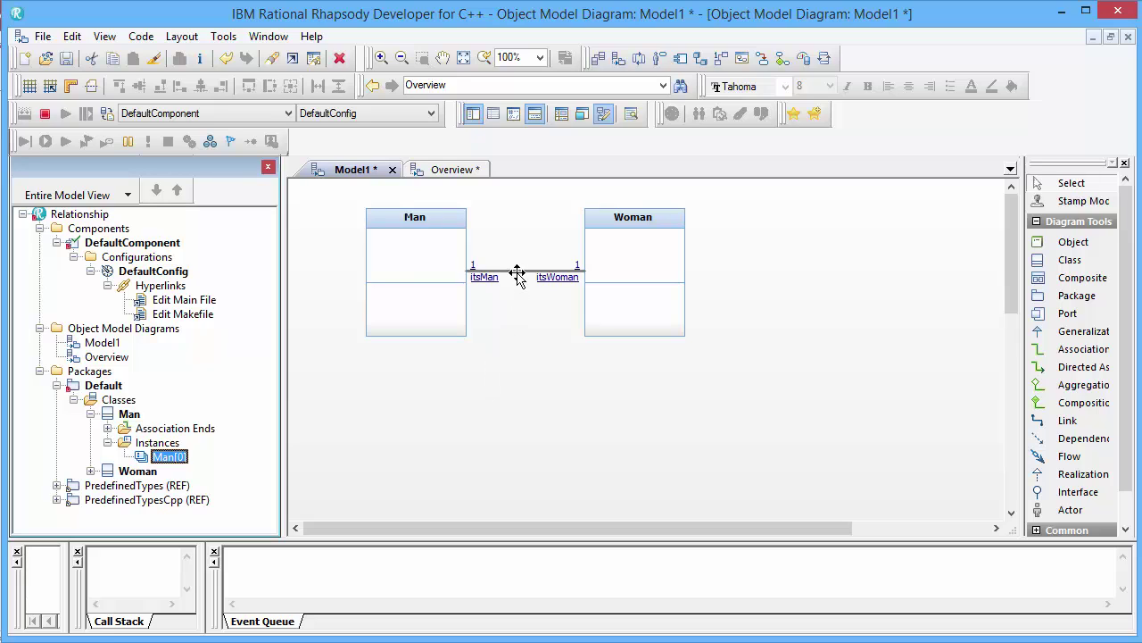
# Review the Man class's generated header code for the setItsWoman operation, and close the code view.
pyautogui.click(443, 272)
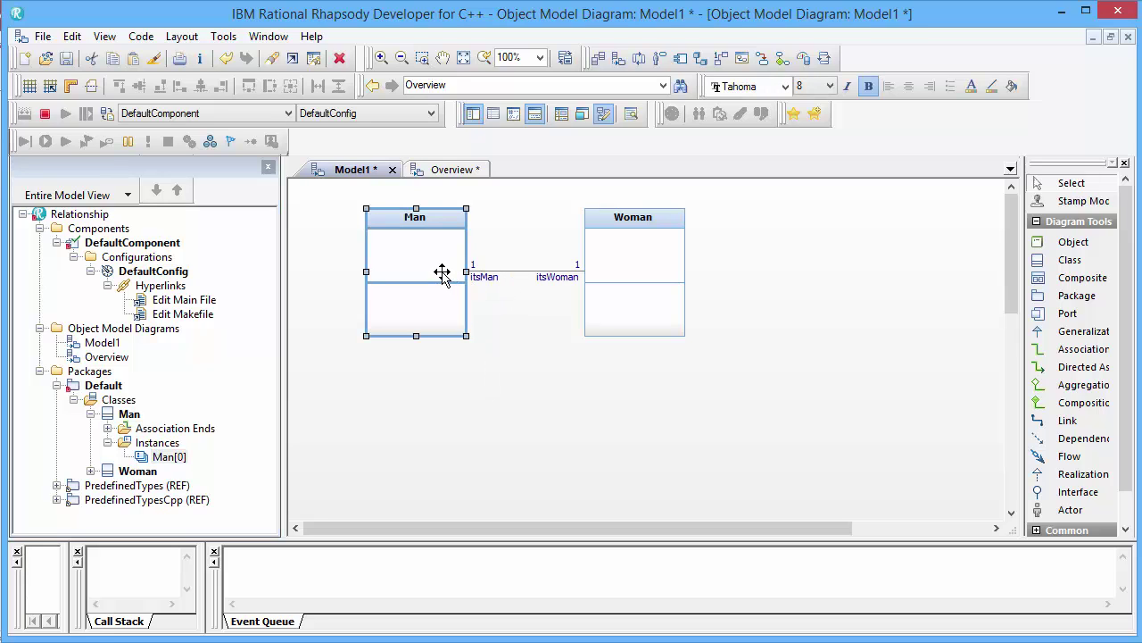
pyautogui.hotkey('ctrl', 'j')
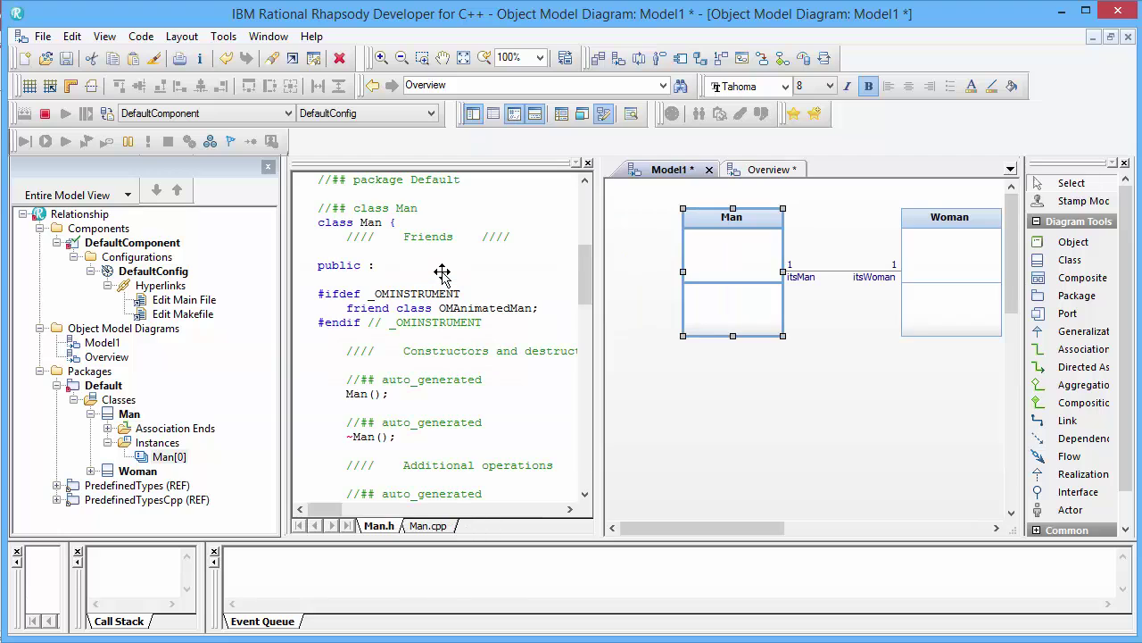
pyautogui.moveTo(586, 261); pyautogui.dragTo(586, 310)
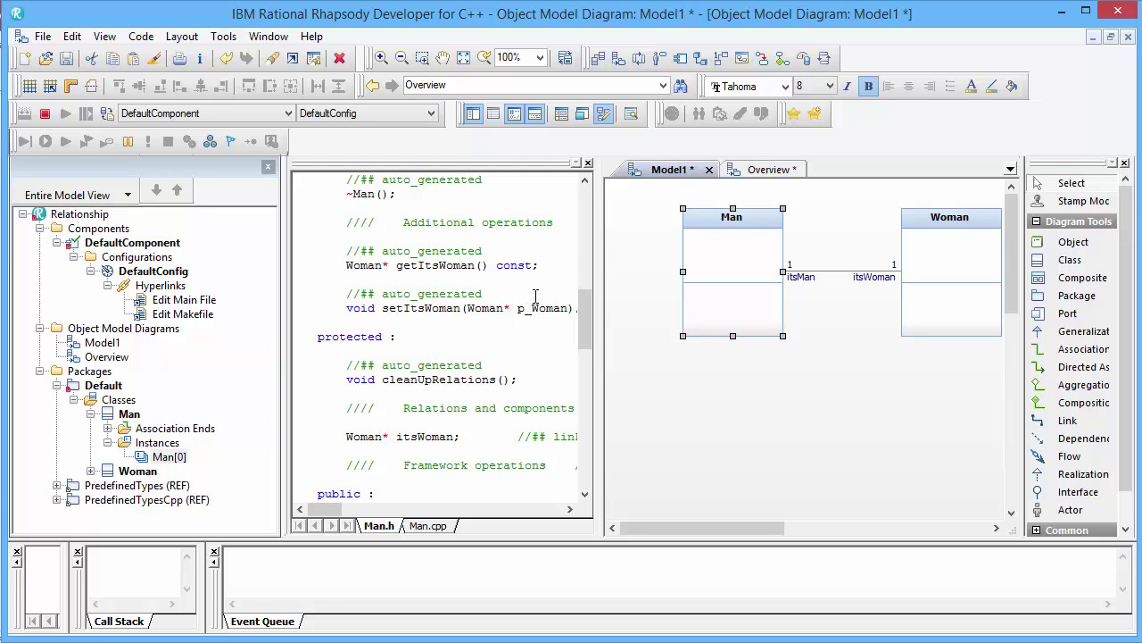
pyautogui.click(588, 162)
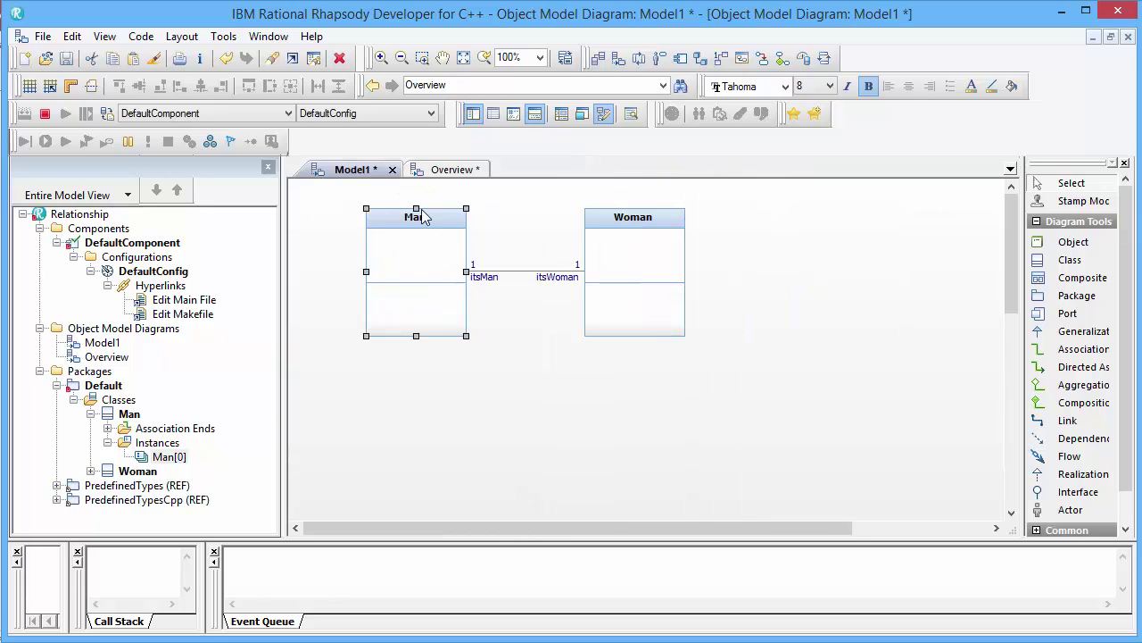
# Check the initial instances and initialization code settings of DefaultConfig, and close its features.
pyautogui.doubleClick(156, 279)
pyautogui.click(317, 207)
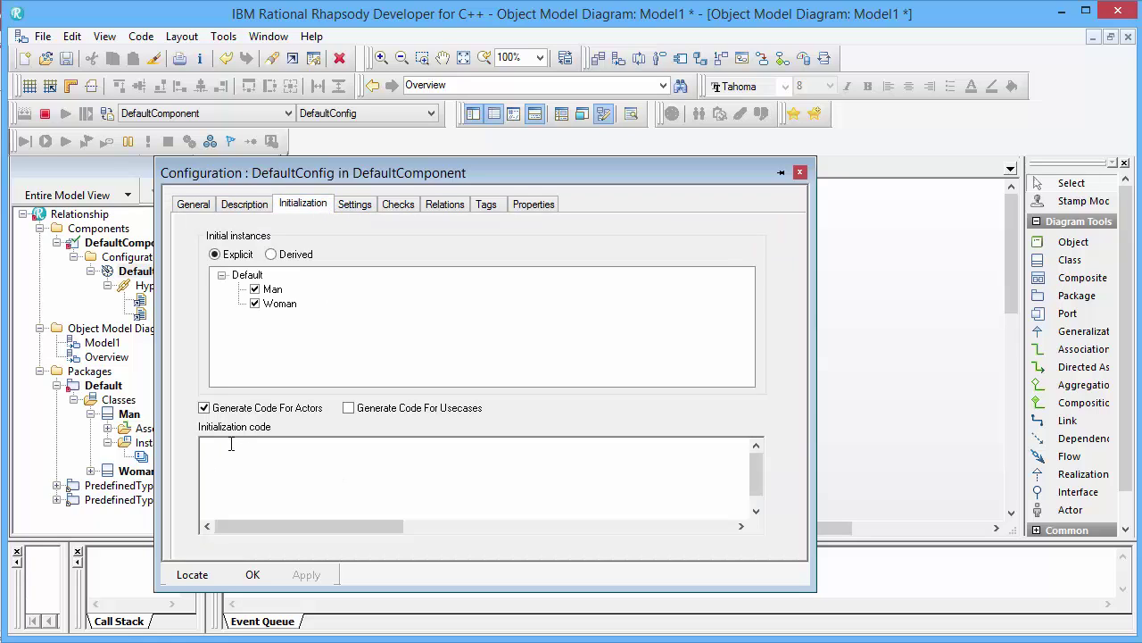
pyautogui.click(256, 574)
# Add p_Man->setItsWoman(p_Woman); to the DefaultConfig configuration block of the main file, and roundtrip the edit into the model.
pyautogui.click(187, 302)
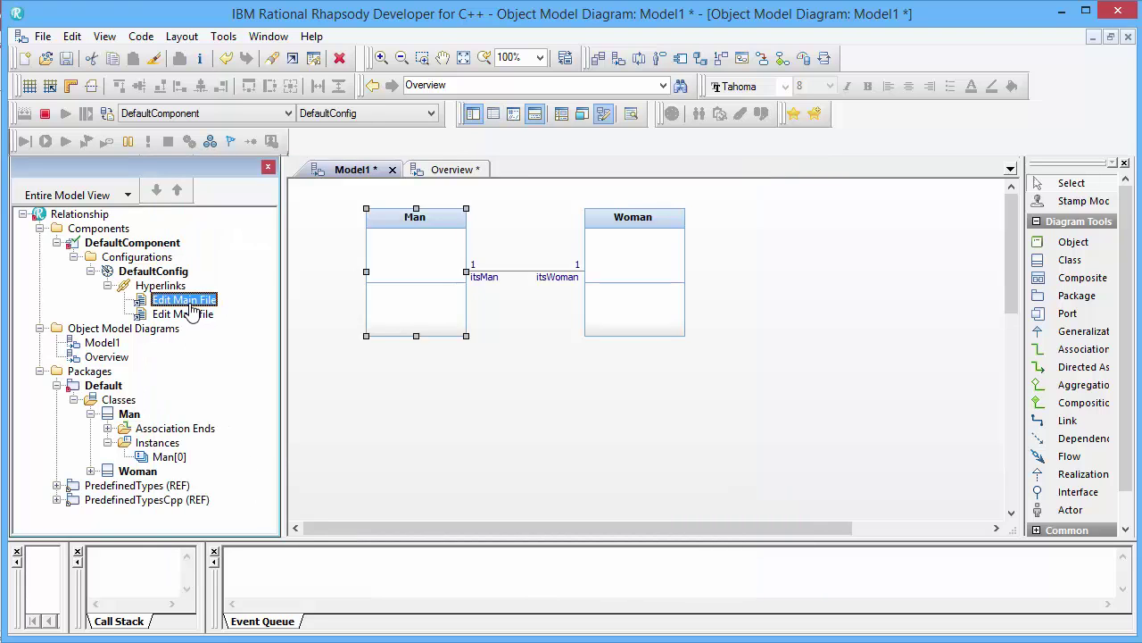
pyautogui.doubleClick(191, 307)
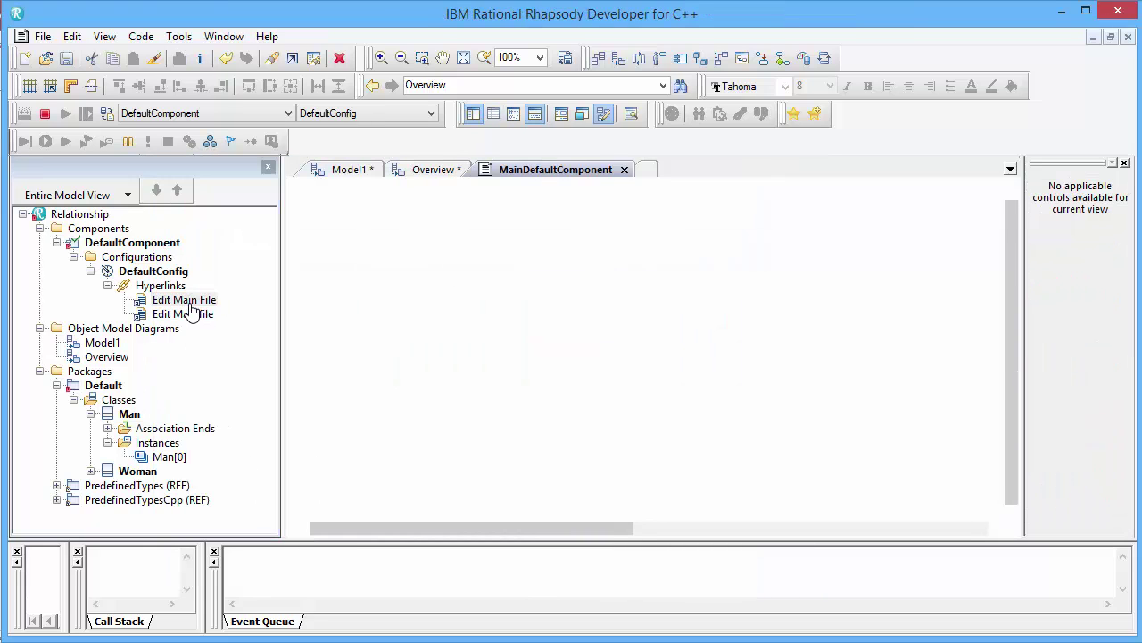
pyautogui.click(553, 171)
pyautogui.scroll(-3, 581, 362)
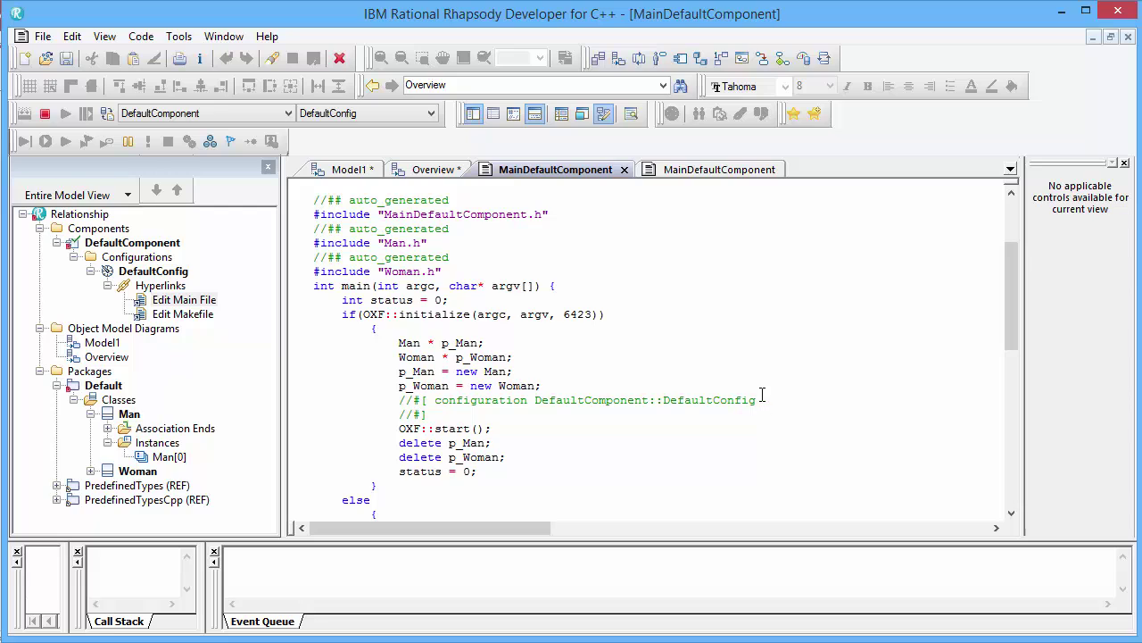
pyautogui.click(866, 407)
pyautogui.press('Return')
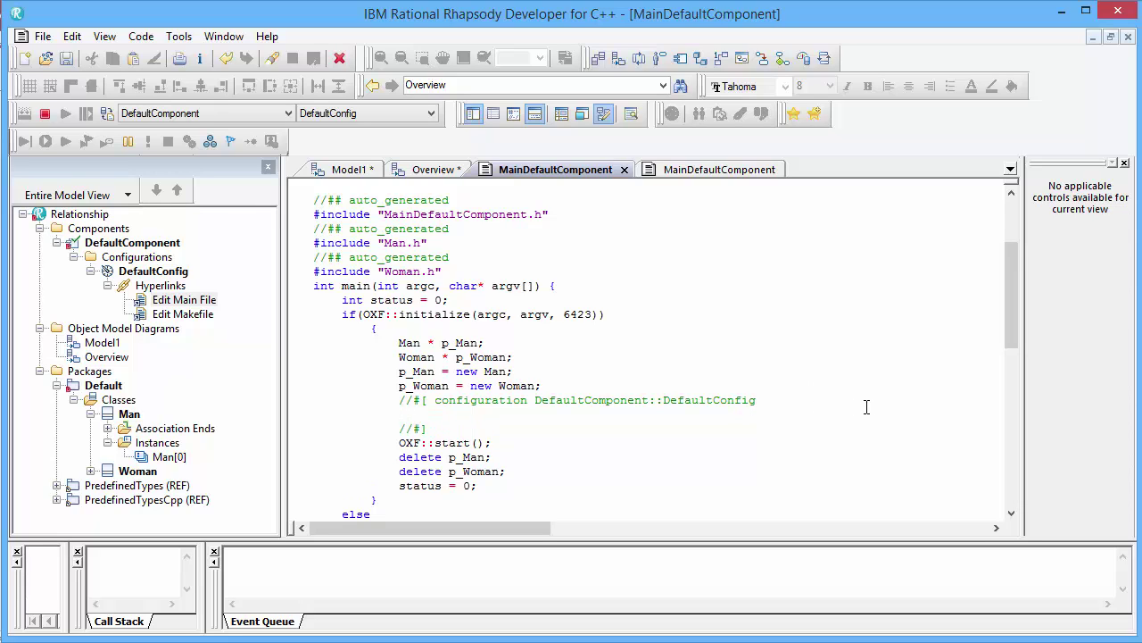
pyautogui.write('p_Man->setItsWoman(p_Woman')
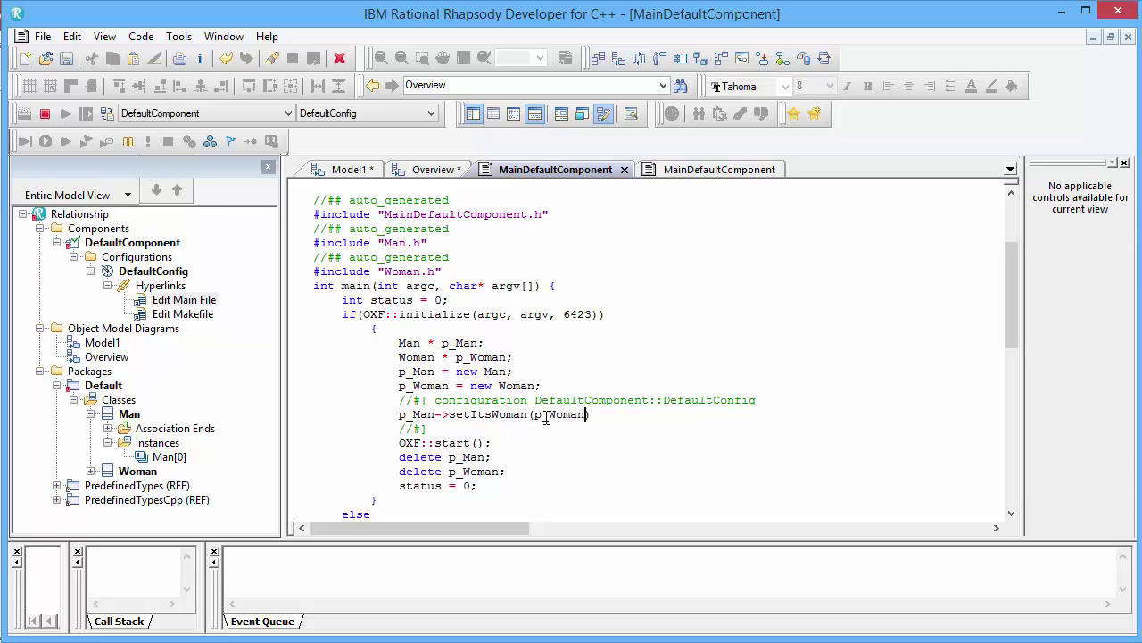
pyautogui.write(');')
pyautogui.click(183, 300)
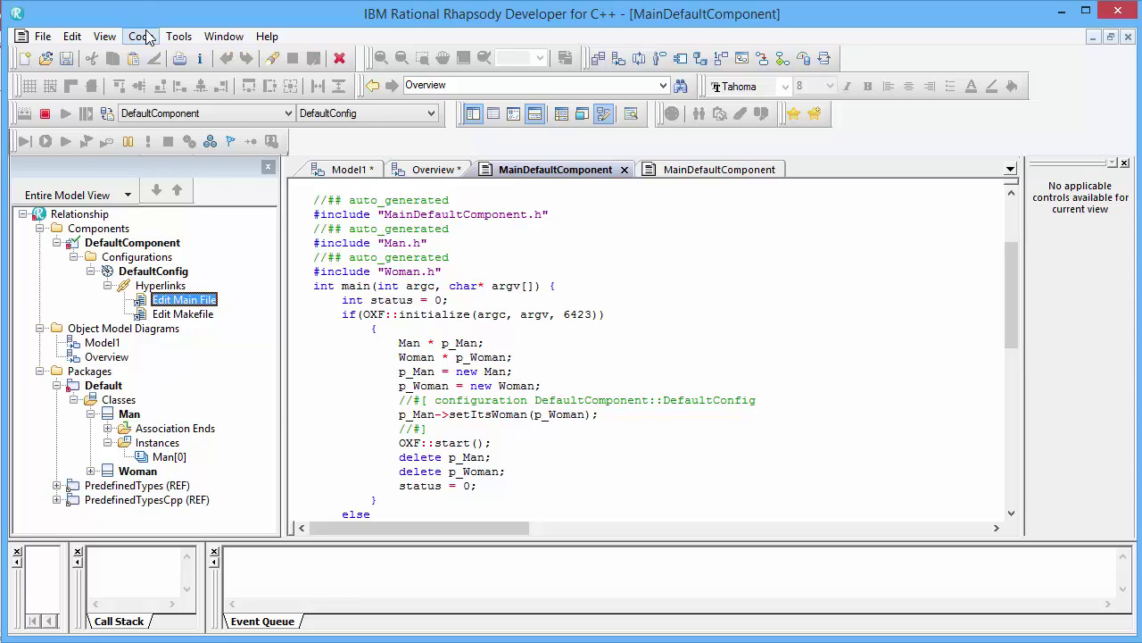
# Stop the current execution, generate, make and run the model again, and close both MainDefaultComponent files.
pyautogui.click(141, 36)
pyautogui.click(212, 345)
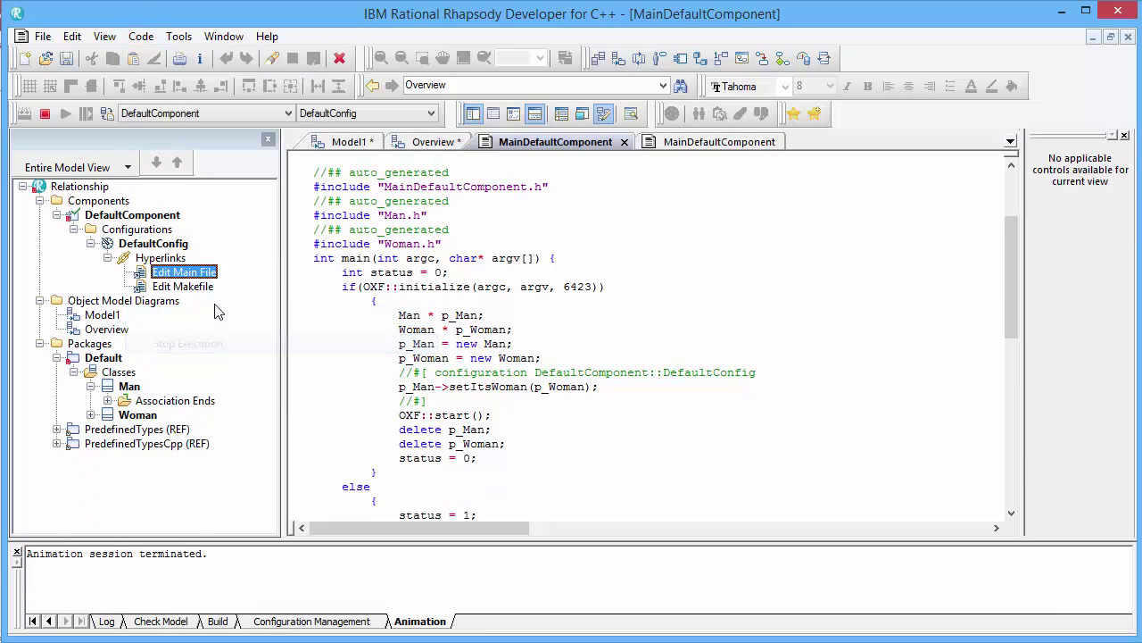
pyautogui.click(139, 38)
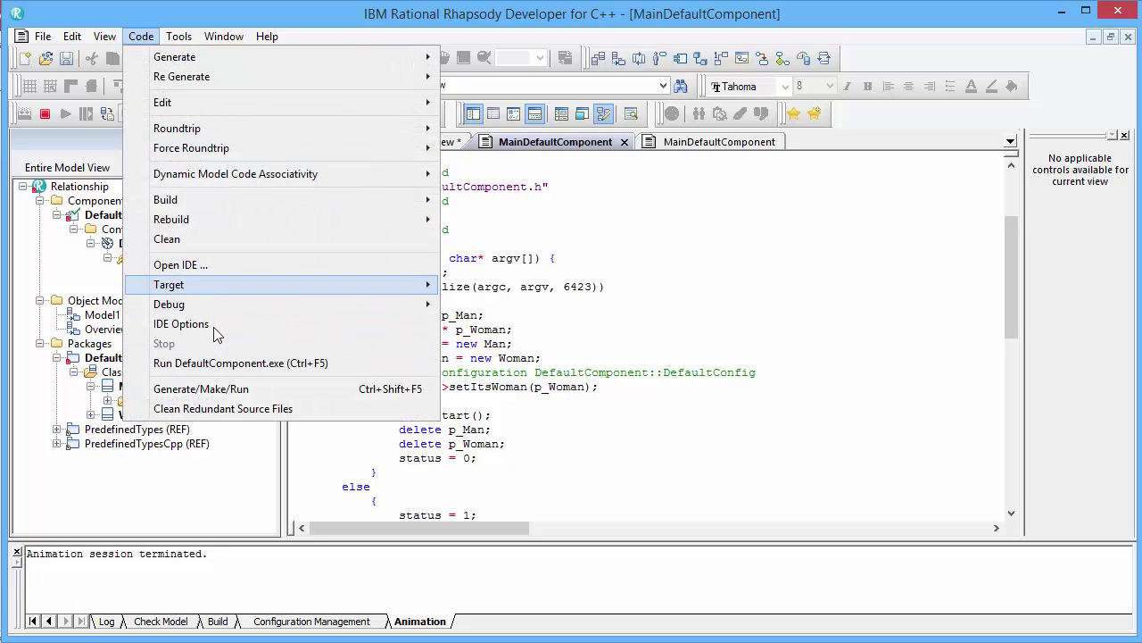
pyautogui.click(212, 390)
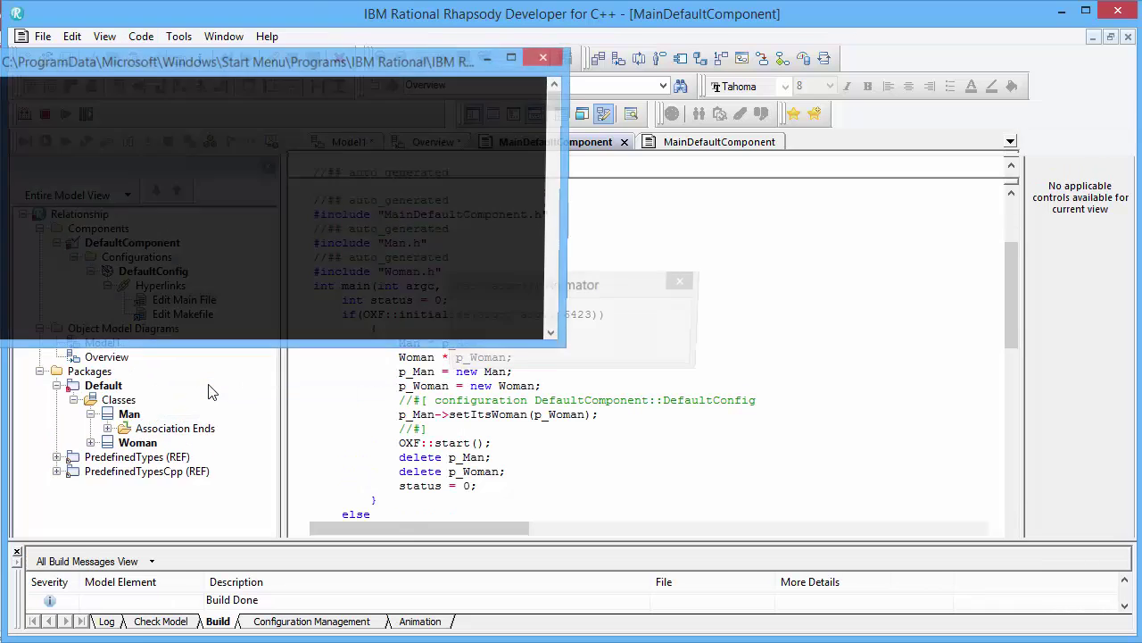
pyautogui.click(490, 57)
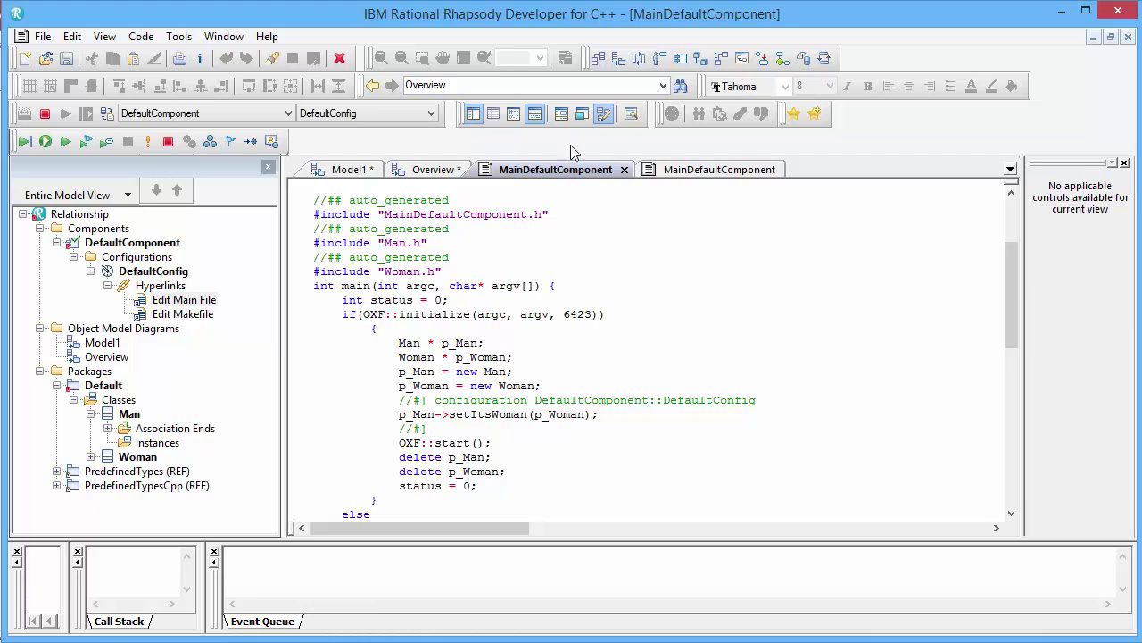
pyautogui.click(625, 170)
pyautogui.click(625, 170)
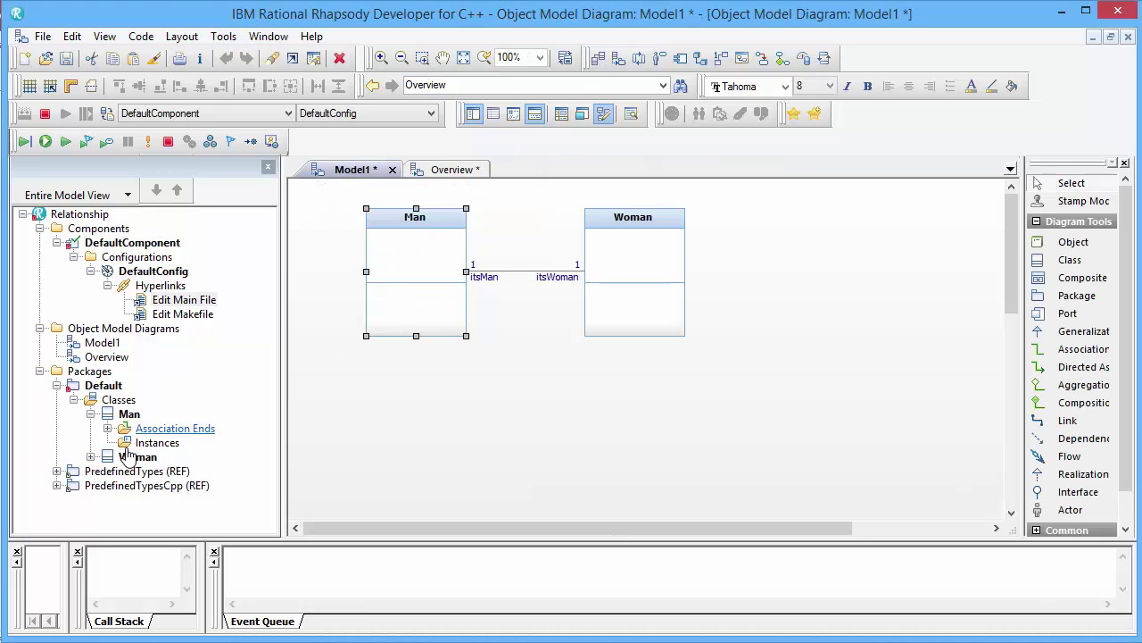
# Start the animation and inspect the itsWoman relation in the features of the Man[0] instance, closing them when done.
pyautogui.click(44, 141)
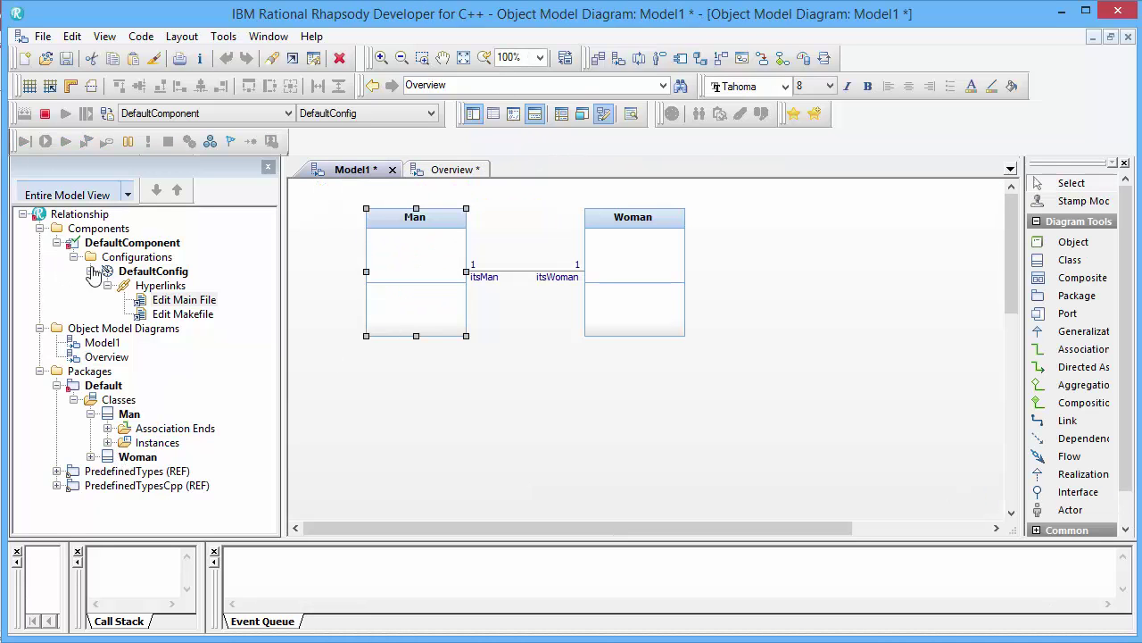
pyautogui.click(107, 442)
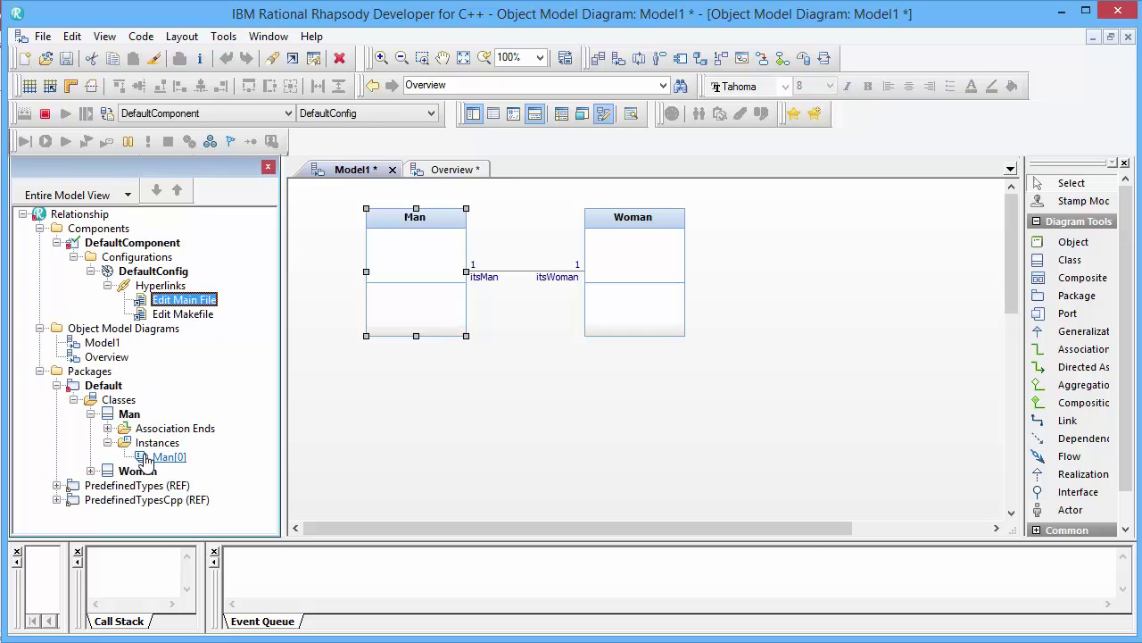
pyautogui.doubleClick(148, 457)
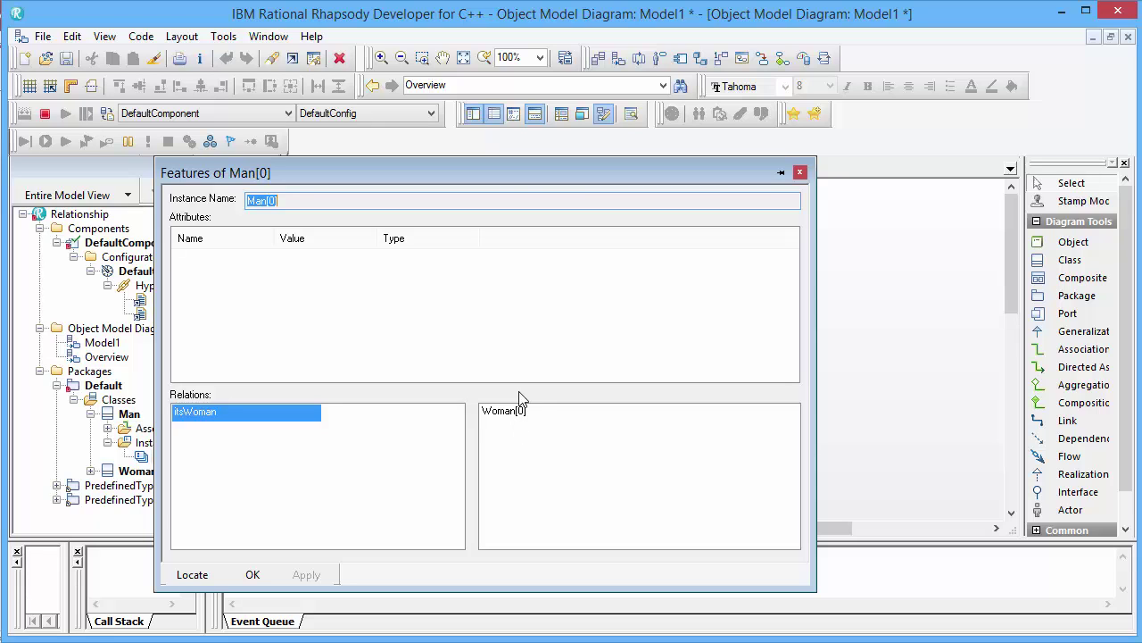
pyautogui.moveTo(613, 158); pyautogui.dragTo(715, 137)
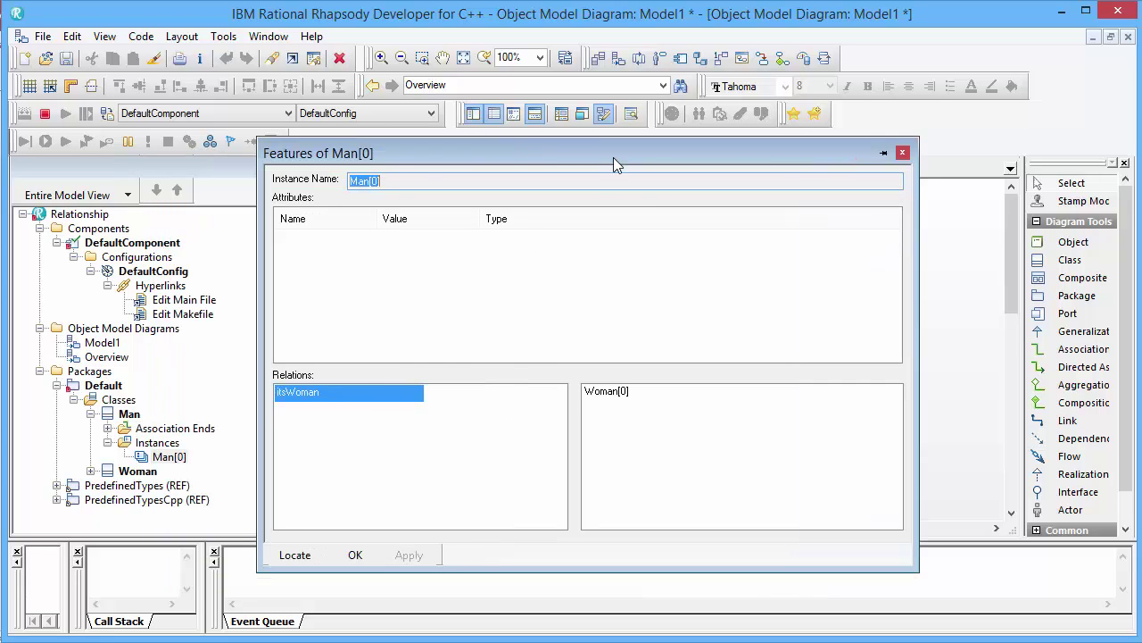
pyautogui.click(358, 555)
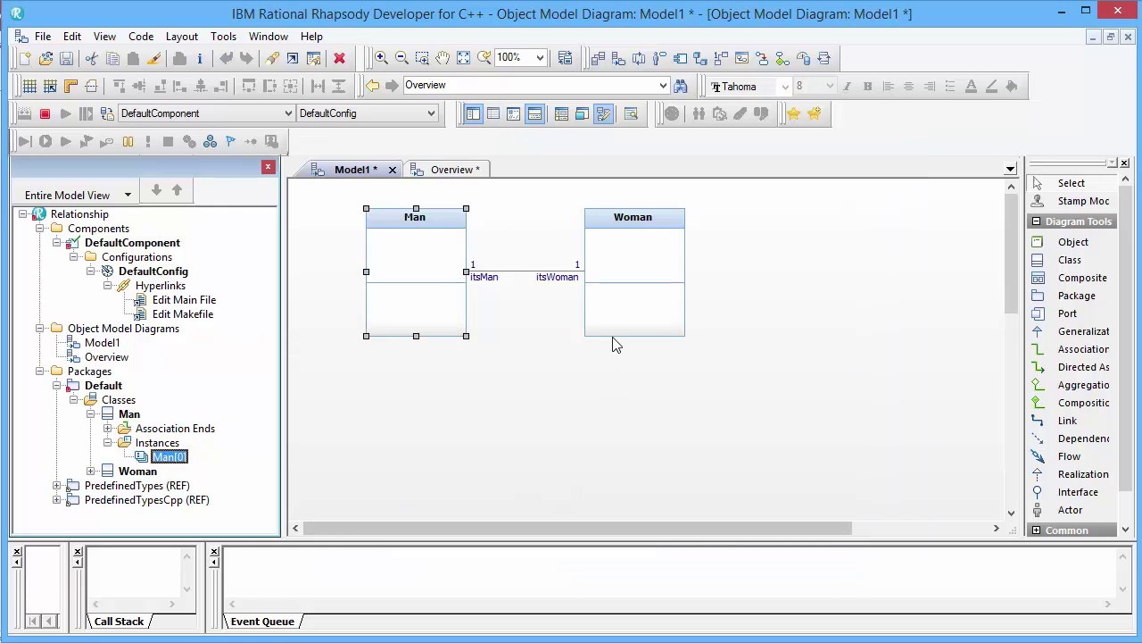
# Inspect the itsMan relation in the features of the Woman[0] instance, and close the features.
pyautogui.click(90, 471)
pyautogui.click(108, 500)
pyautogui.click(176, 515)
pyautogui.doubleClick(171, 516)
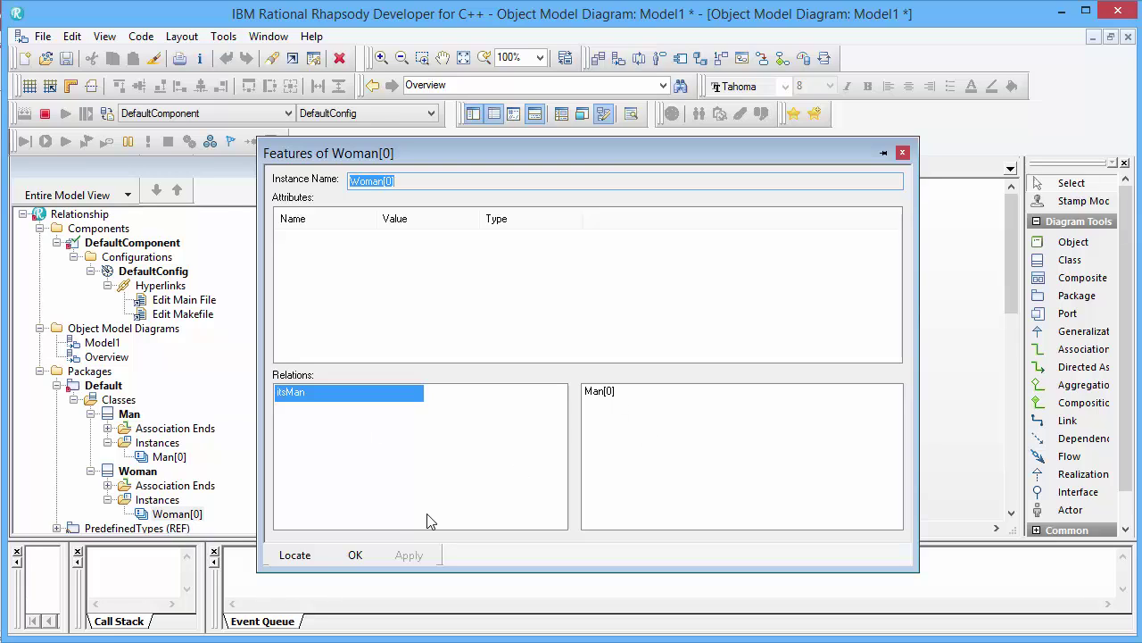
pyautogui.click(355, 558)
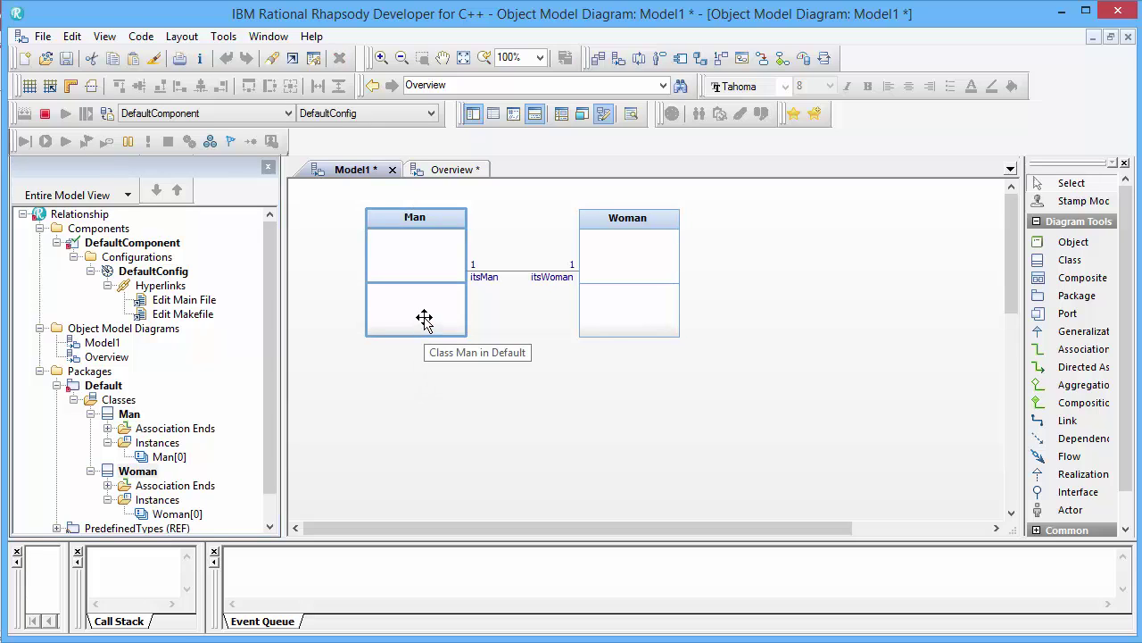
# Copy the Man and Woman classes below the originals in the Model1 diagram, and make both copies objects.
pyautogui.click(459, 316)
pyautogui.keyDown('ctrl'); pyautogui.click(617, 316); pyautogui.keyUp('ctrl')
pyautogui.moveTo(638, 312); pyautogui.dragTo(634, 465)
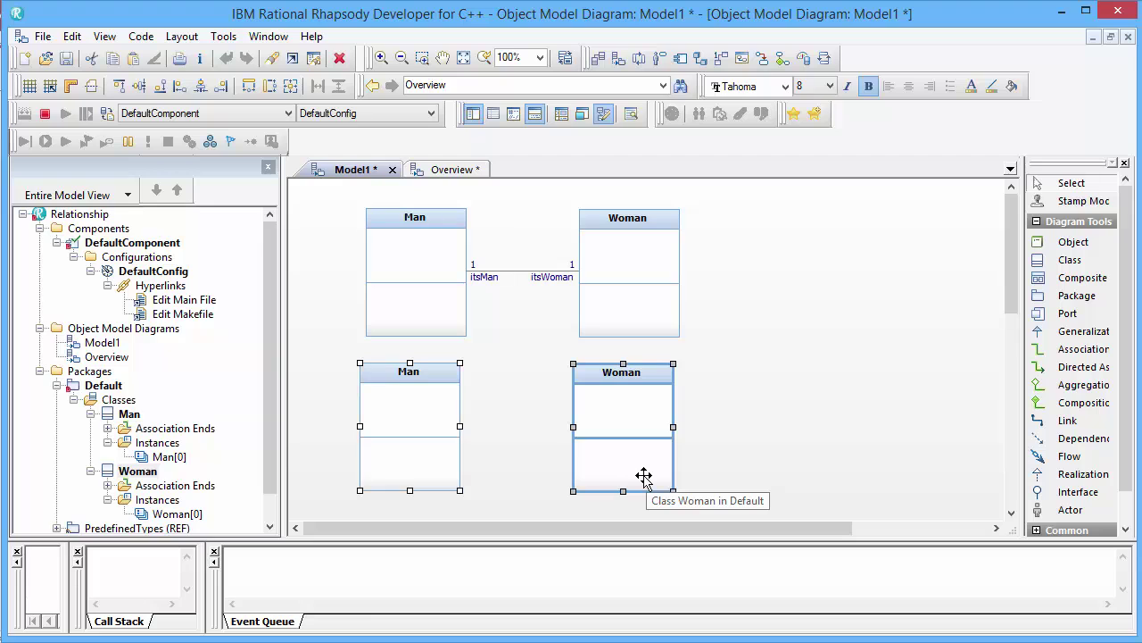
pyautogui.rightClick(414, 410)
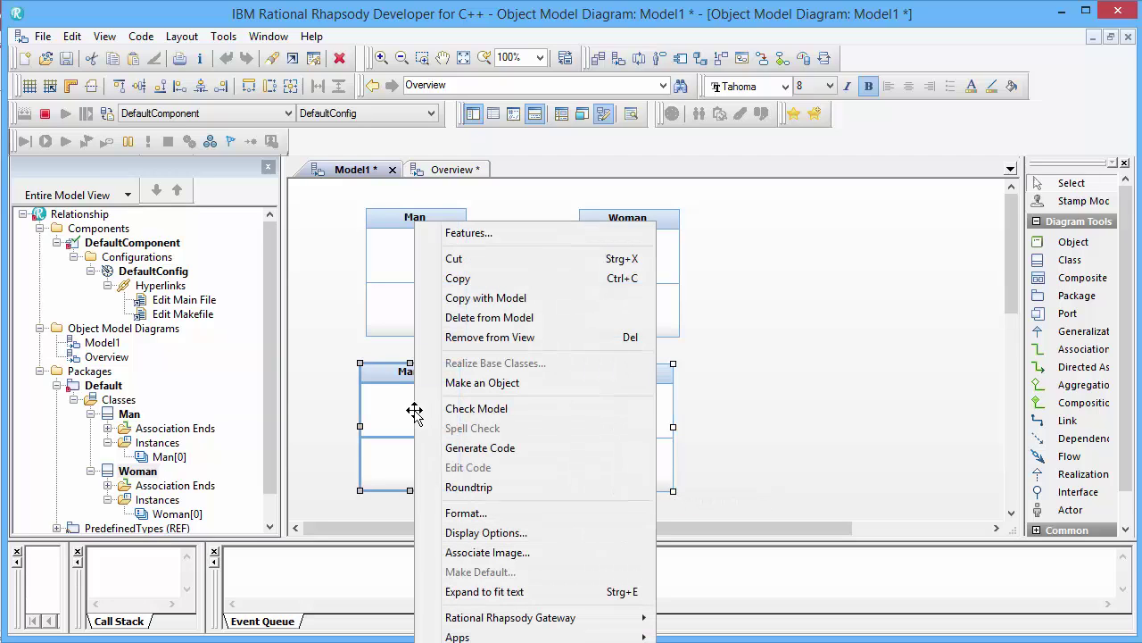
pyautogui.click(487, 383)
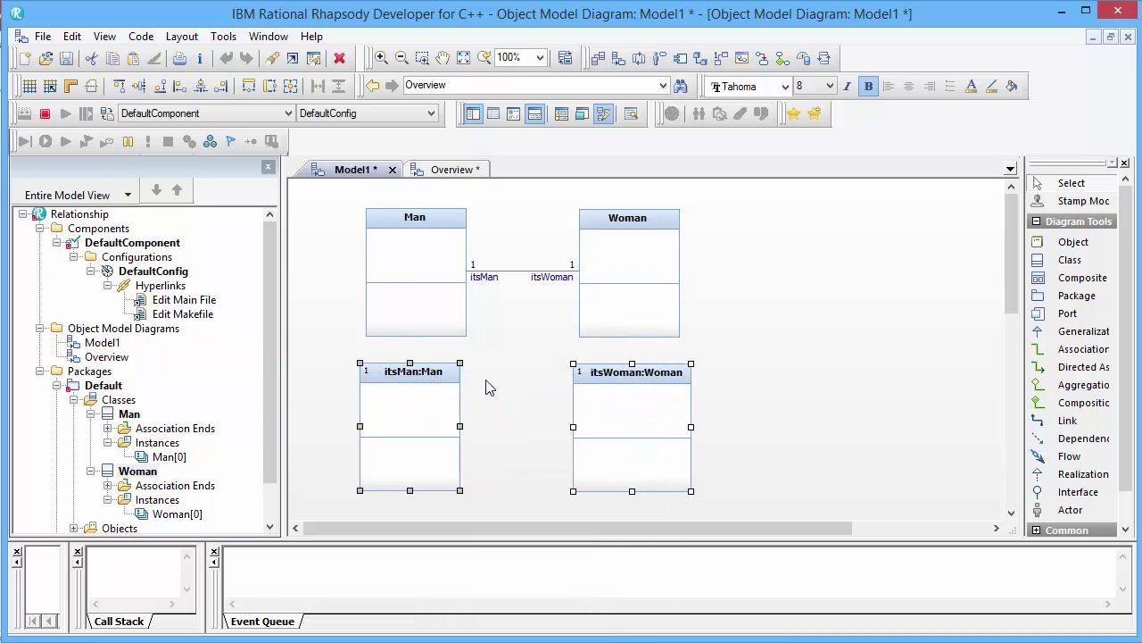
# Rename the itsMan object in the diagram to Adam.
pyautogui.click(408, 381)
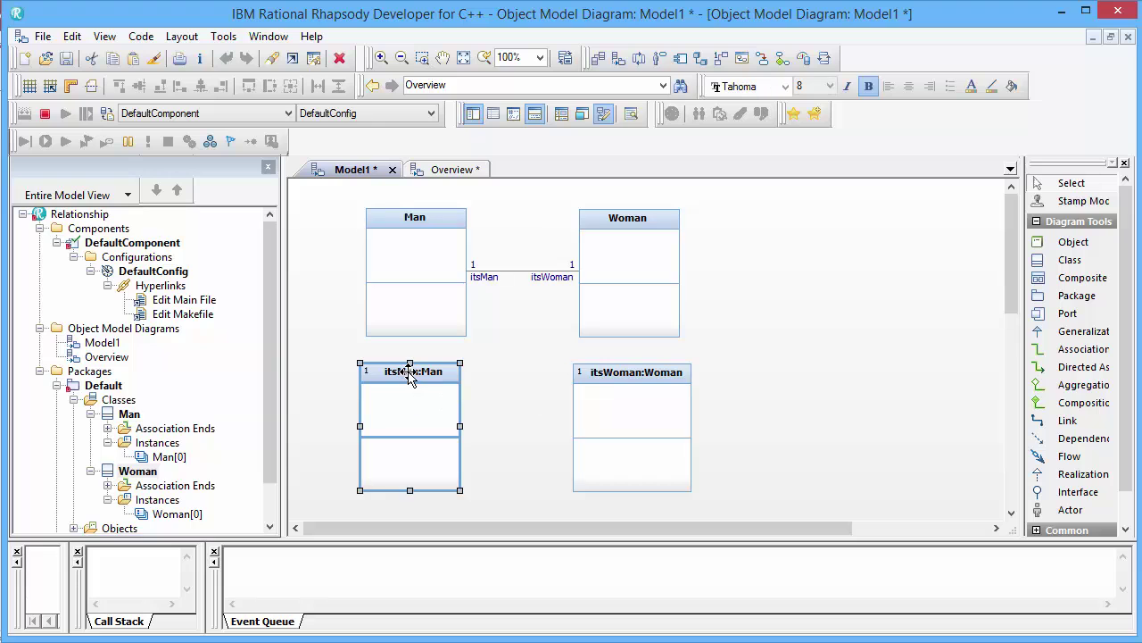
pyautogui.doubleClick(412, 383)
pyautogui.click(366, 556)
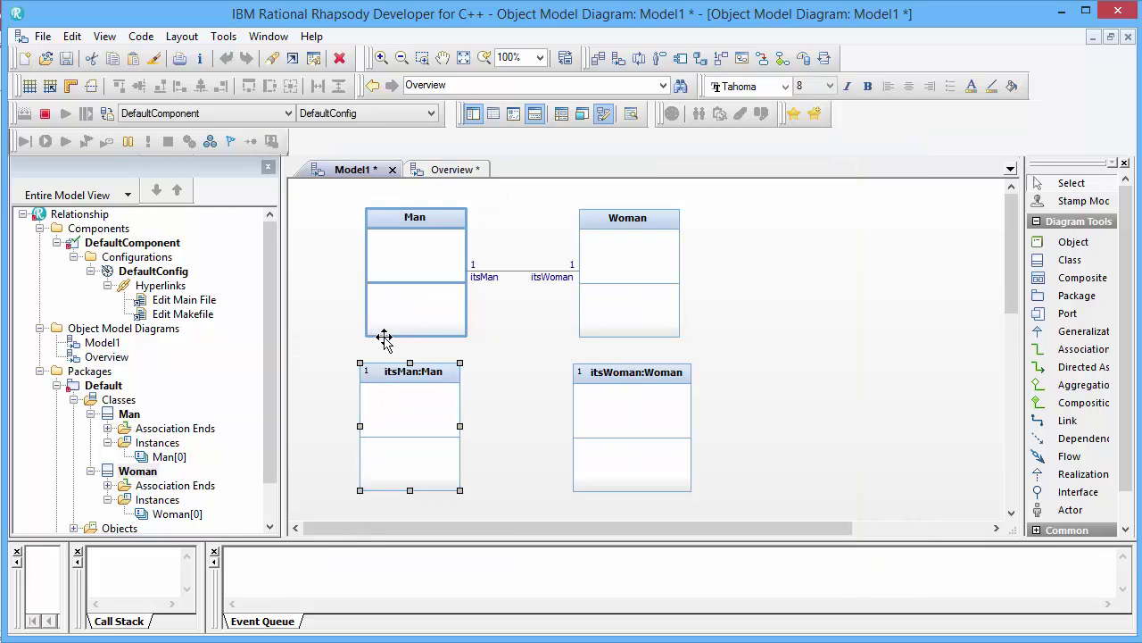
pyautogui.click(418, 374)
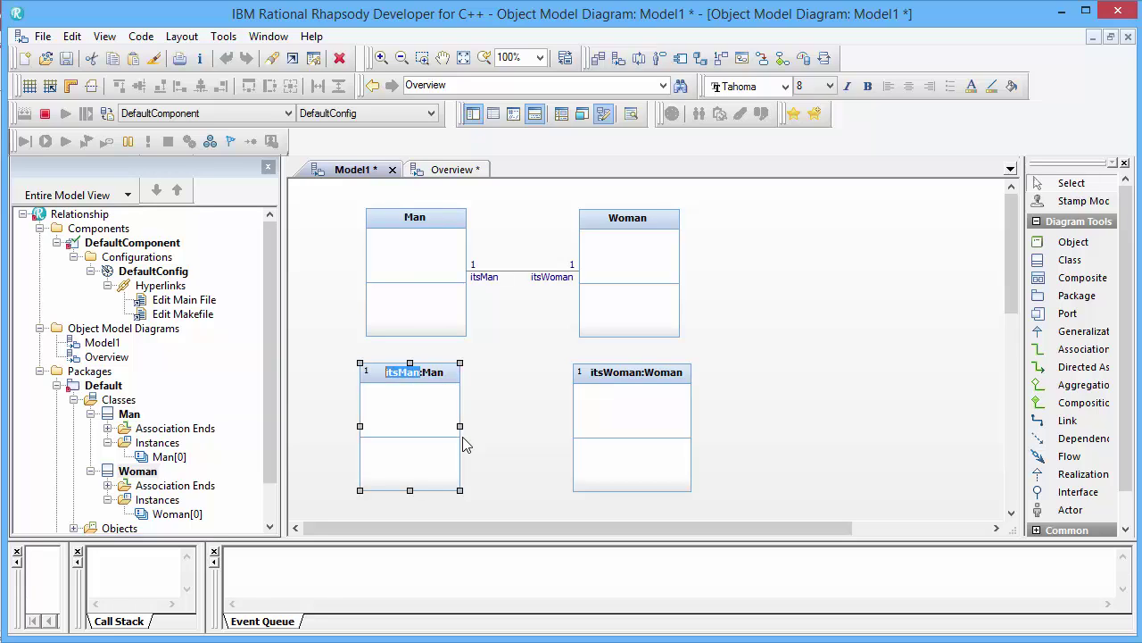
pyautogui.write('Adam')
pyautogui.click(530, 413)
# Rename the itsWoman object in the diagram to Eva.
pyautogui.click(622, 377)
pyautogui.click(624, 376)
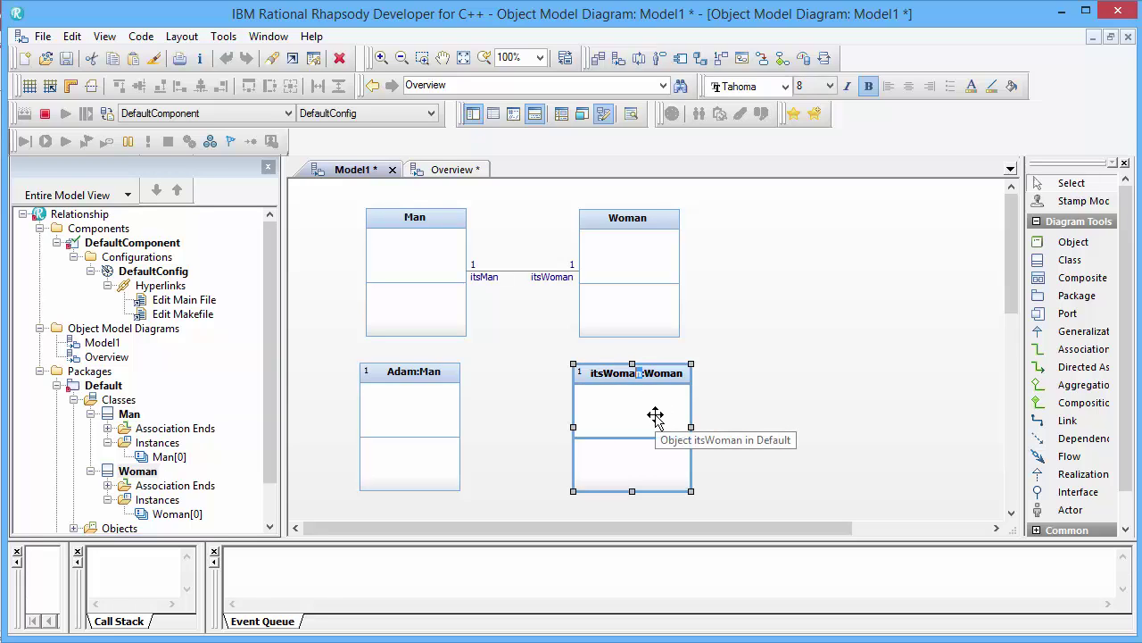
pyautogui.write('Eva')
pyautogui.click(796, 401)
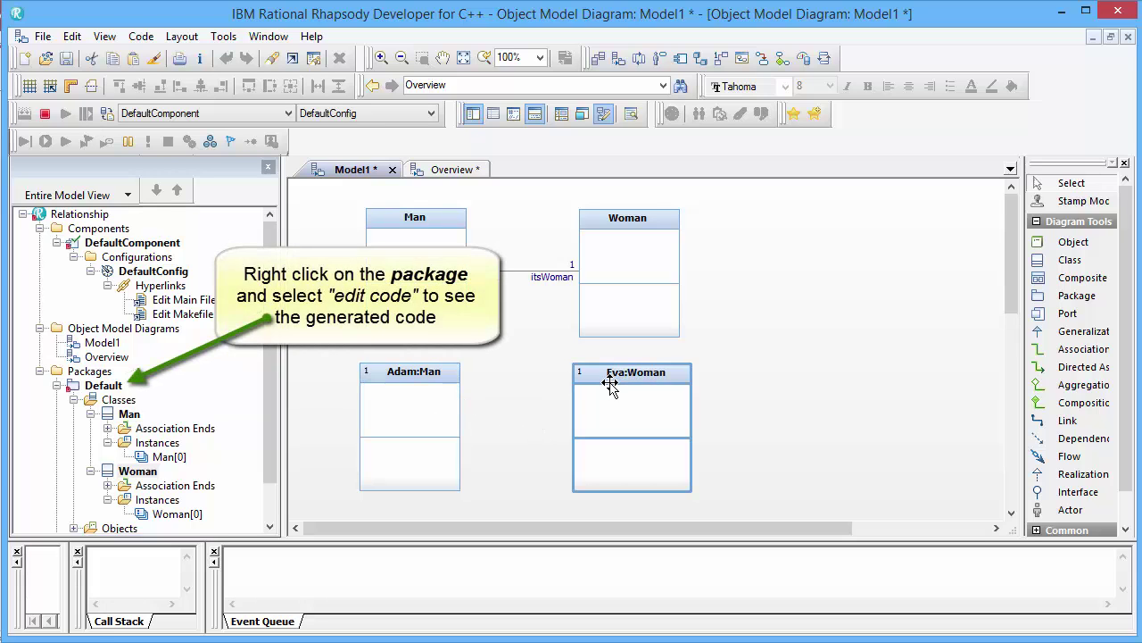
# Exclude Man and Woman from the explicit initial instances of DefaultConfig.
pyautogui.click(166, 274)
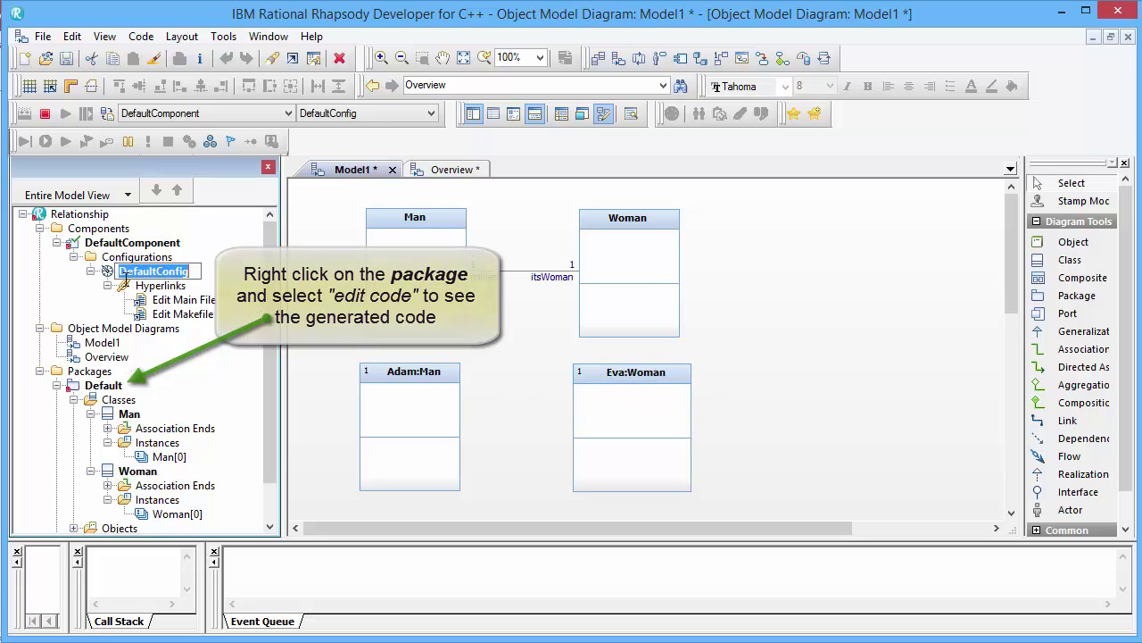
pyautogui.doubleClick(154, 272)
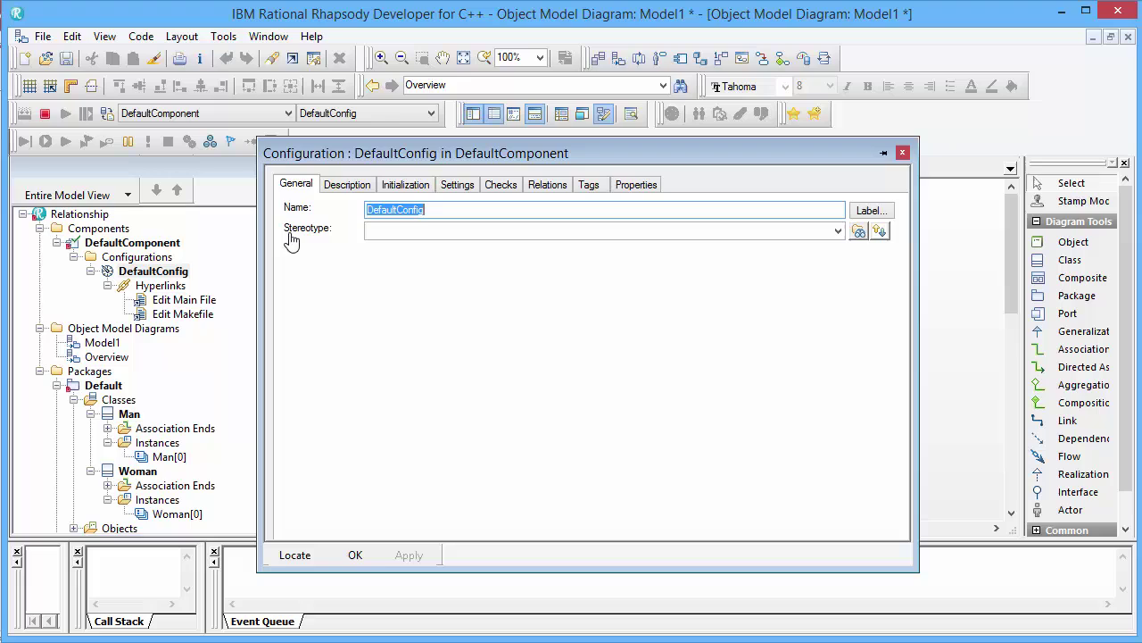
pyautogui.click(406, 184)
pyautogui.click(358, 284)
pyautogui.click(358, 285)
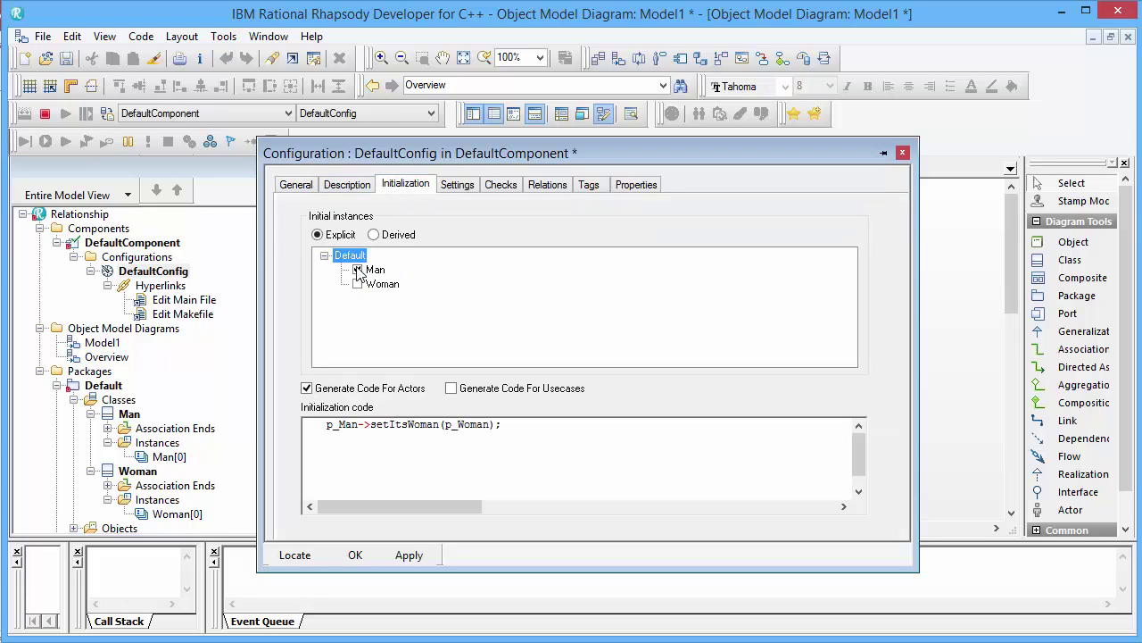
pyautogui.click(357, 270)
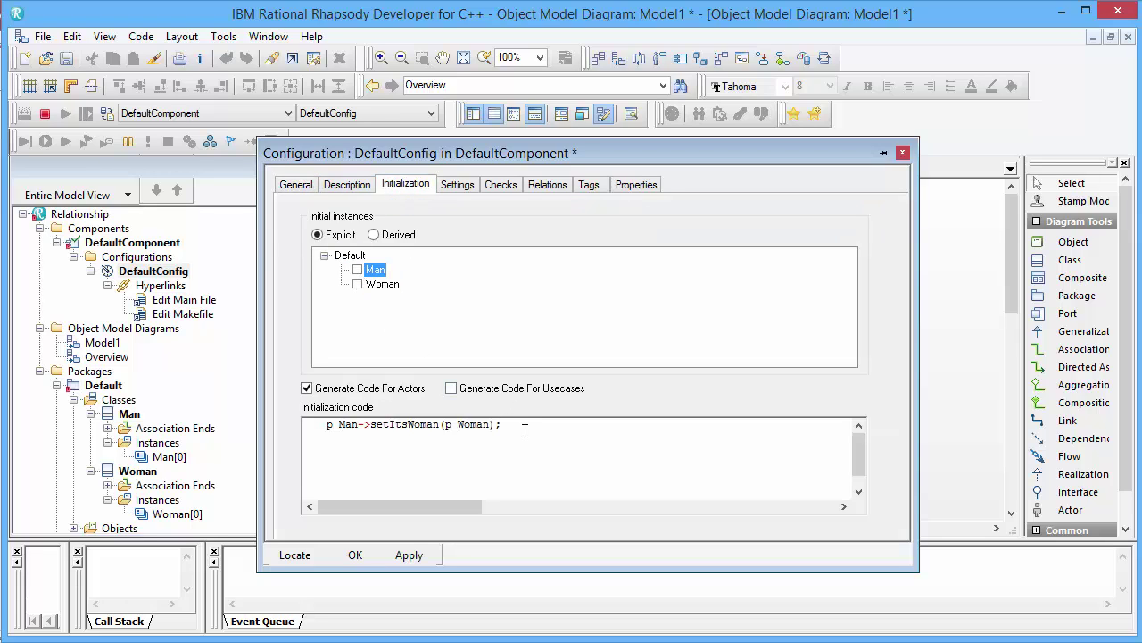
# Delete the setItsWoman call from the DefaultConfig initialization code, apply the changes, and close the configuration features.
pyautogui.moveTo(525, 431); pyautogui.dragTo(294, 428)
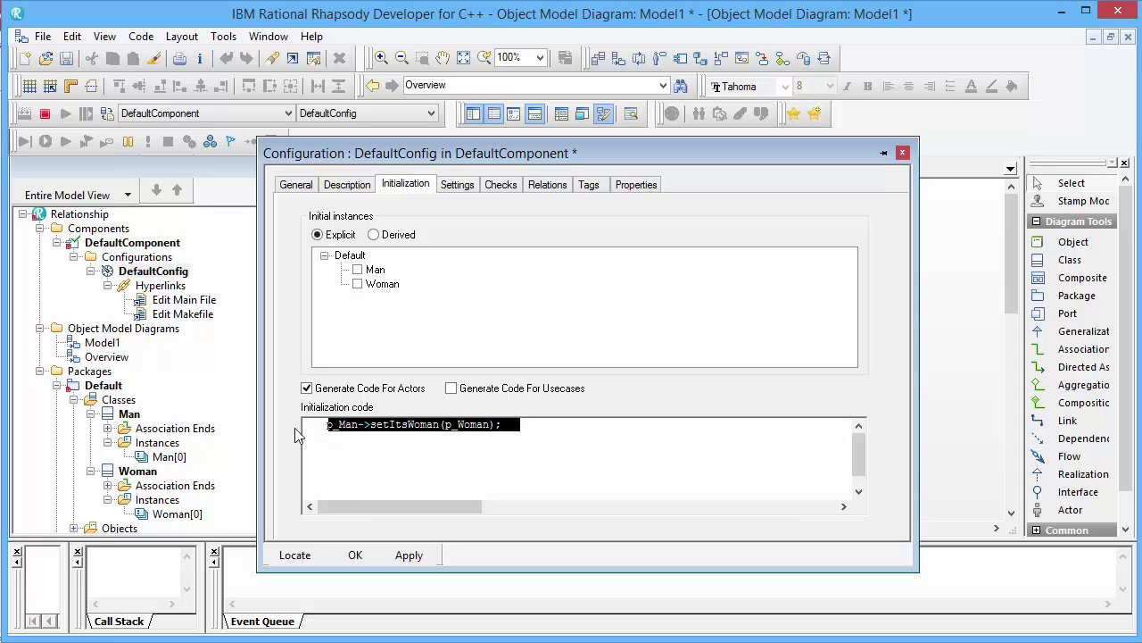
pyautogui.press('Delete')
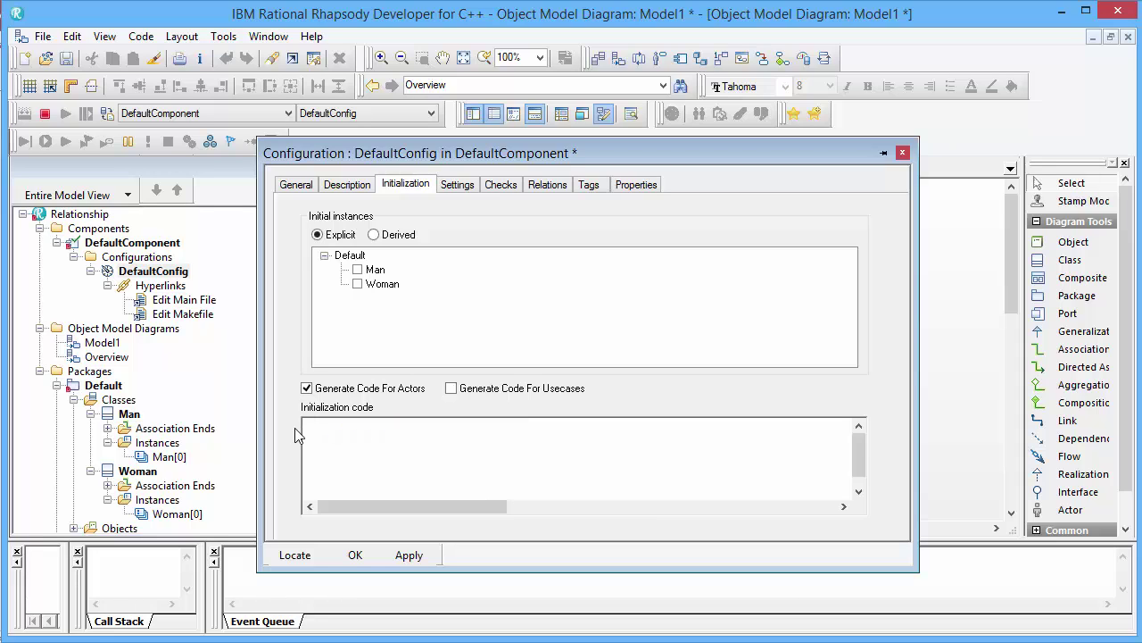
pyautogui.click(410, 555)
pyautogui.click(355, 555)
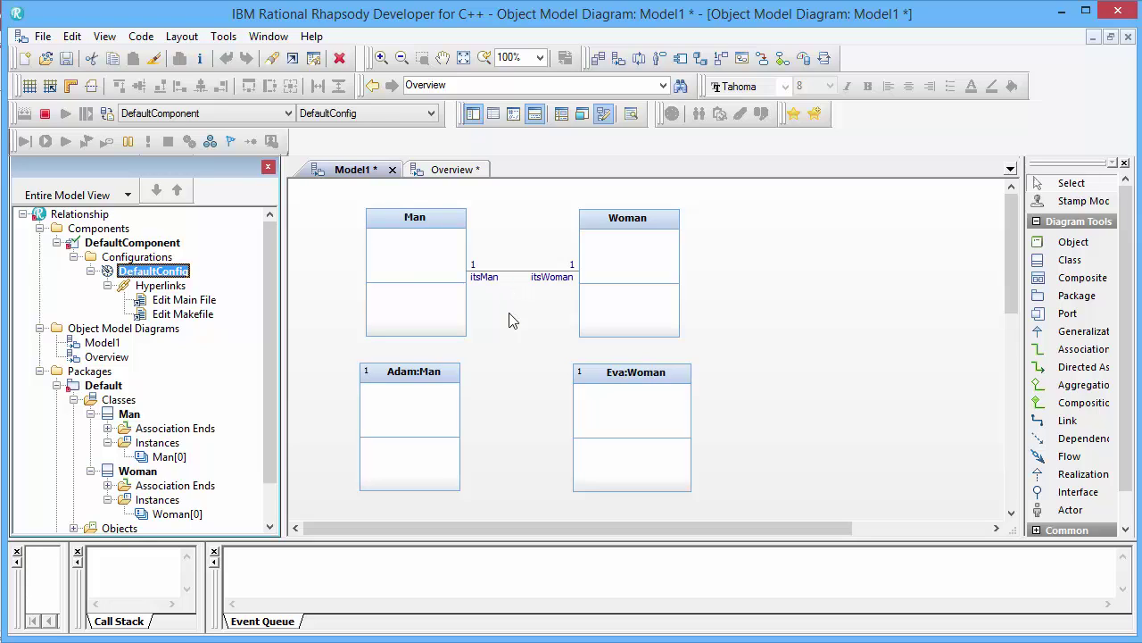
# Draw a link from the Adam object to the Eva object in the Model1 diagram.
pyautogui.click(1067, 420)
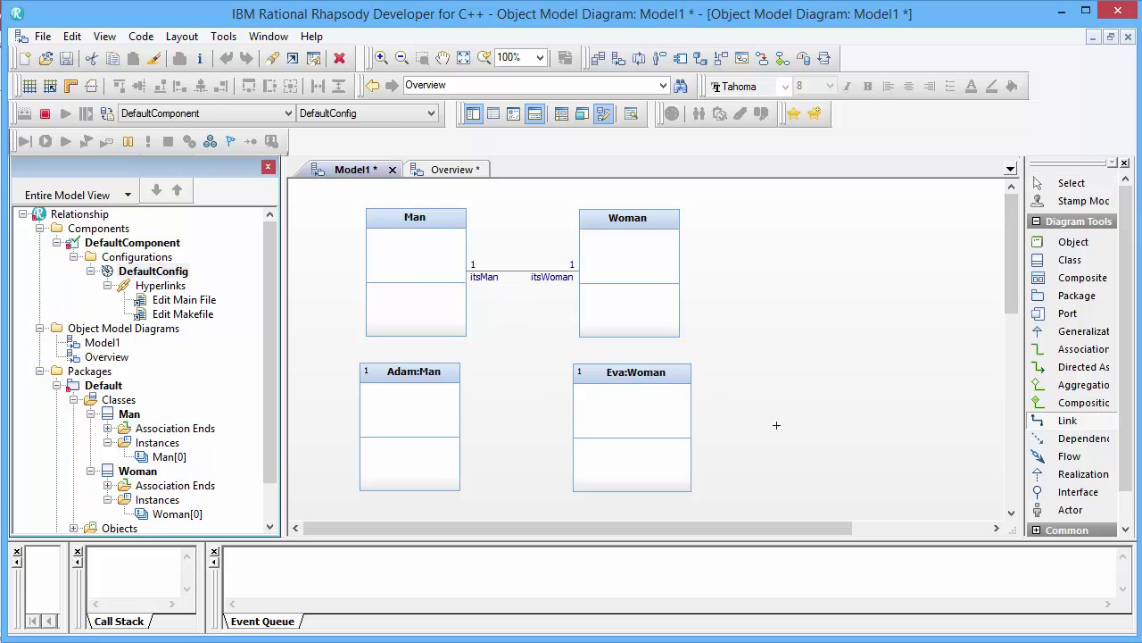
pyautogui.click(445, 430)
pyautogui.click(617, 423)
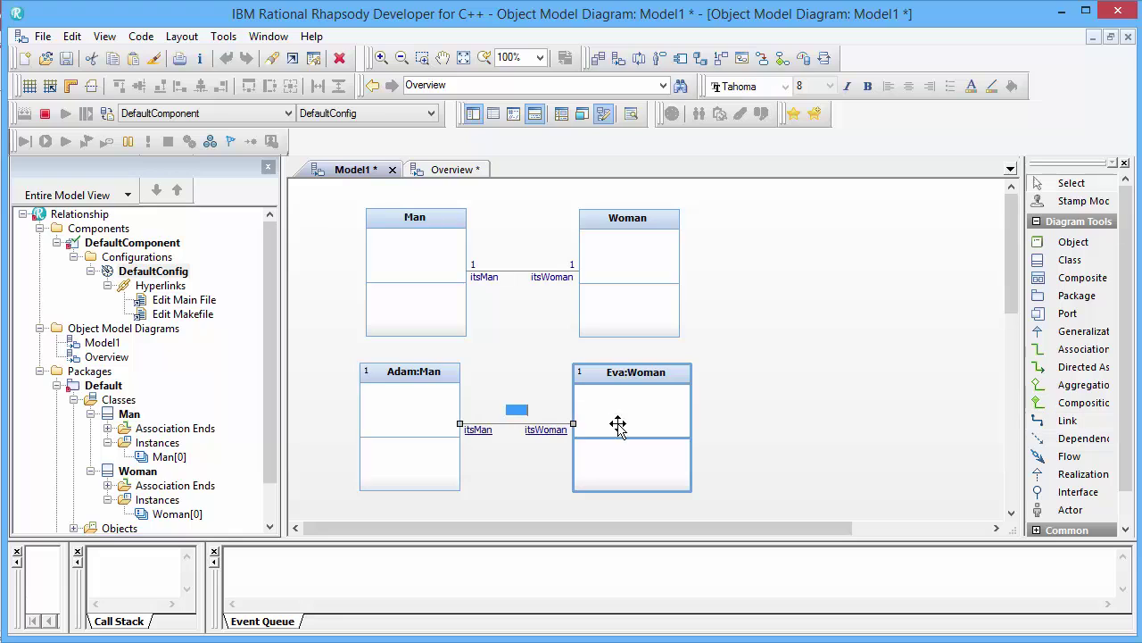
pyautogui.click(527, 461)
# Stop the running animation and restart it with Generate/Make/Run on the updated model, minimizing the console window.
pyautogui.click(46, 113)
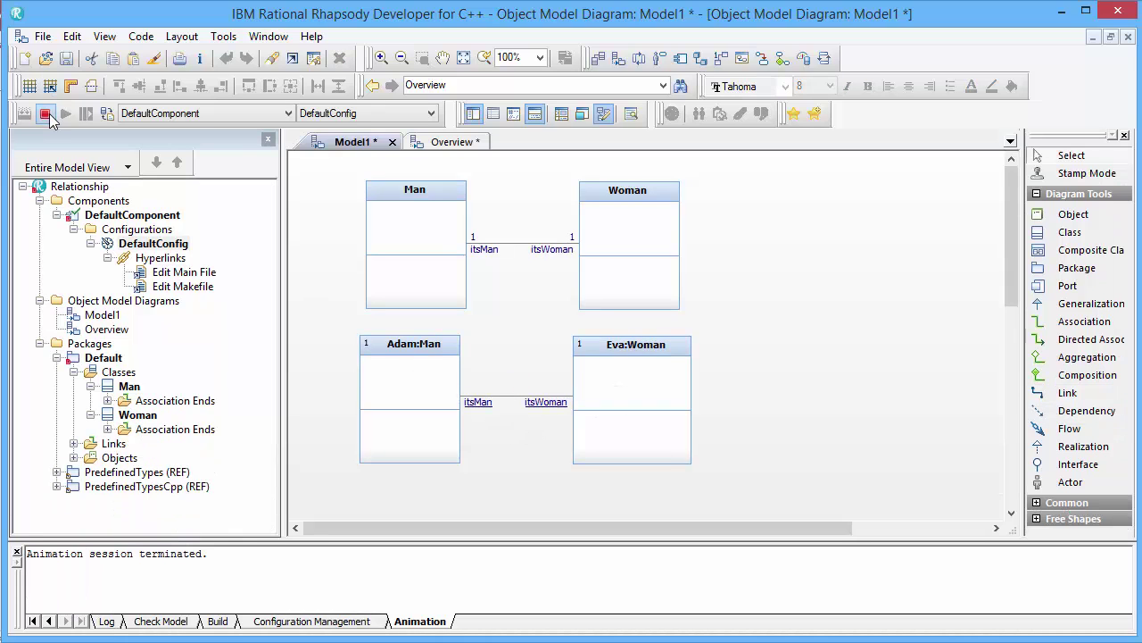
pyautogui.click(132, 38)
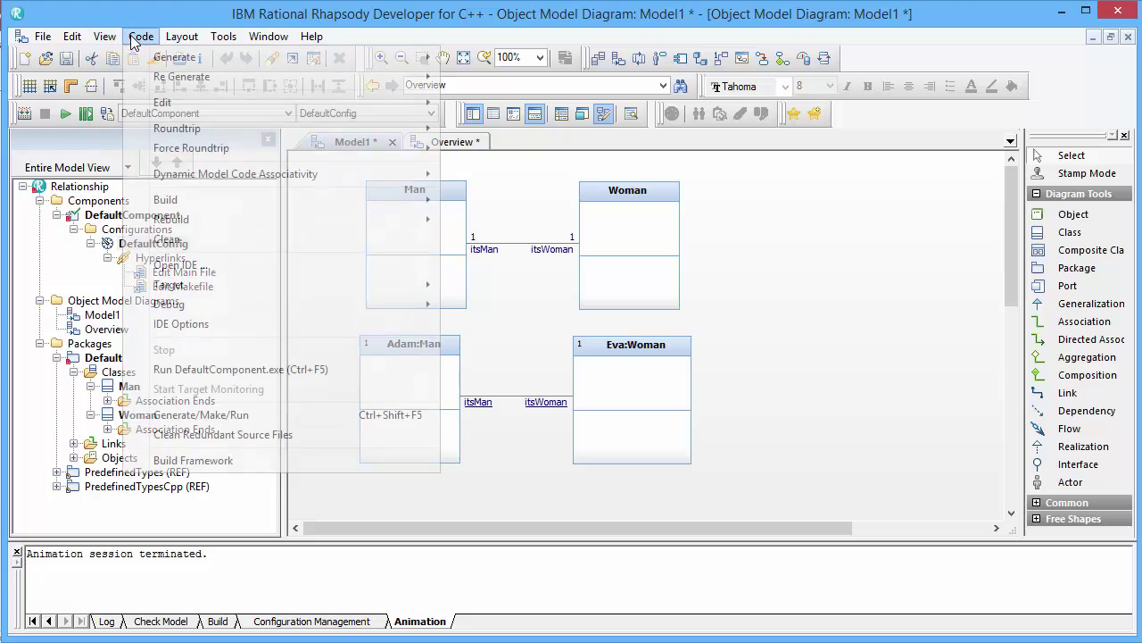
pyautogui.click(234, 415)
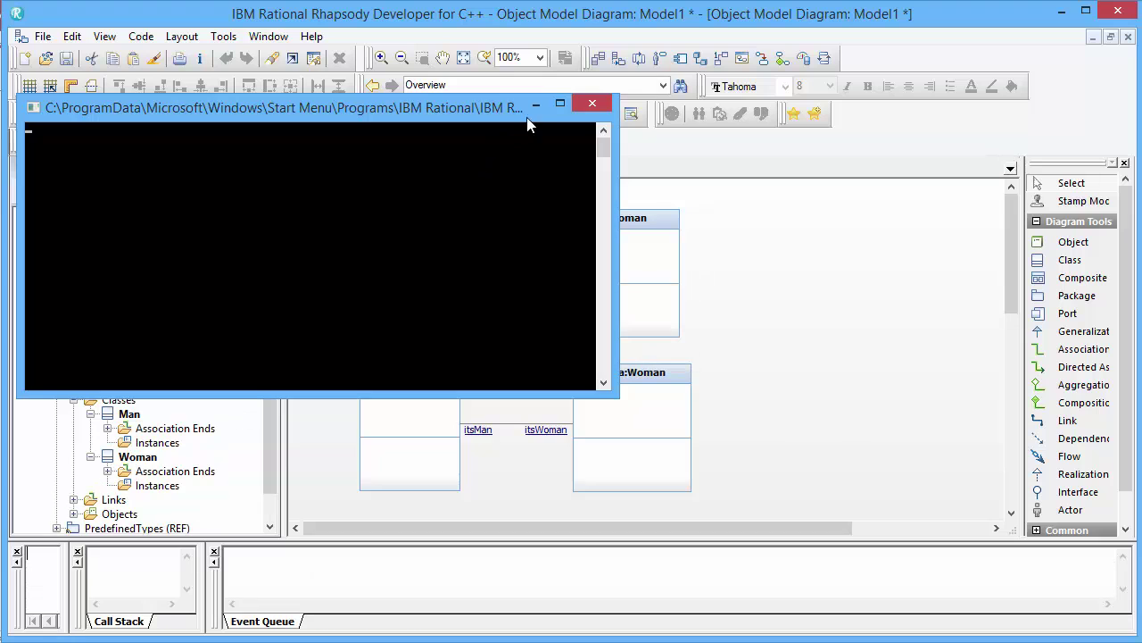
pyautogui.click(535, 105)
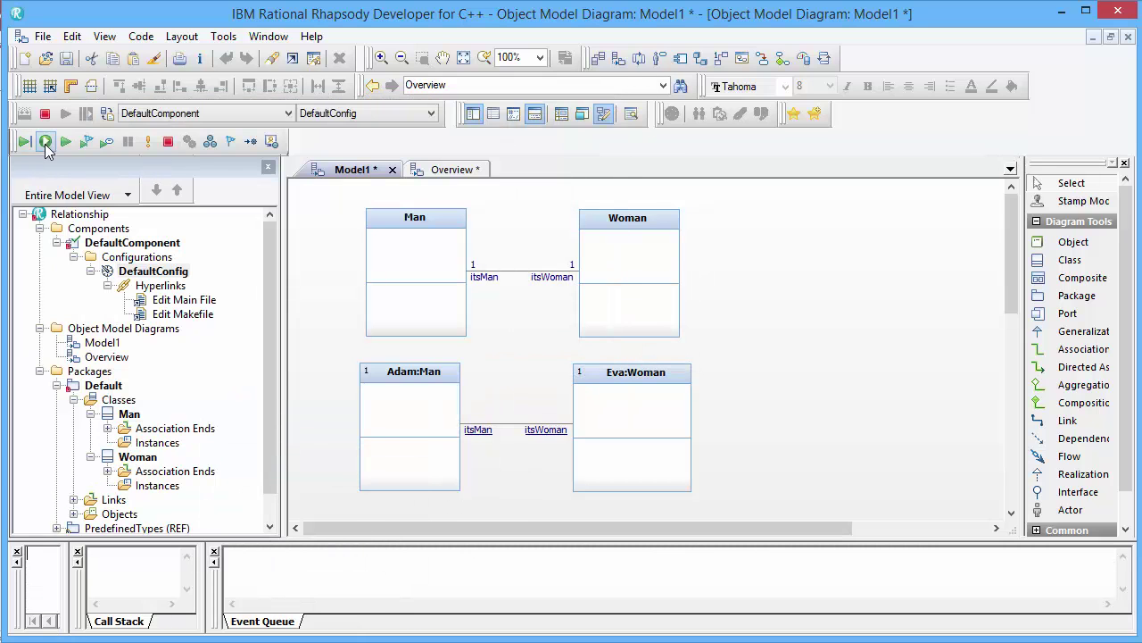
# Inspect the itsWoman relation of the Adam instance and the itsMan relation of the Eva instance, and close the features.
pyautogui.click(107, 443)
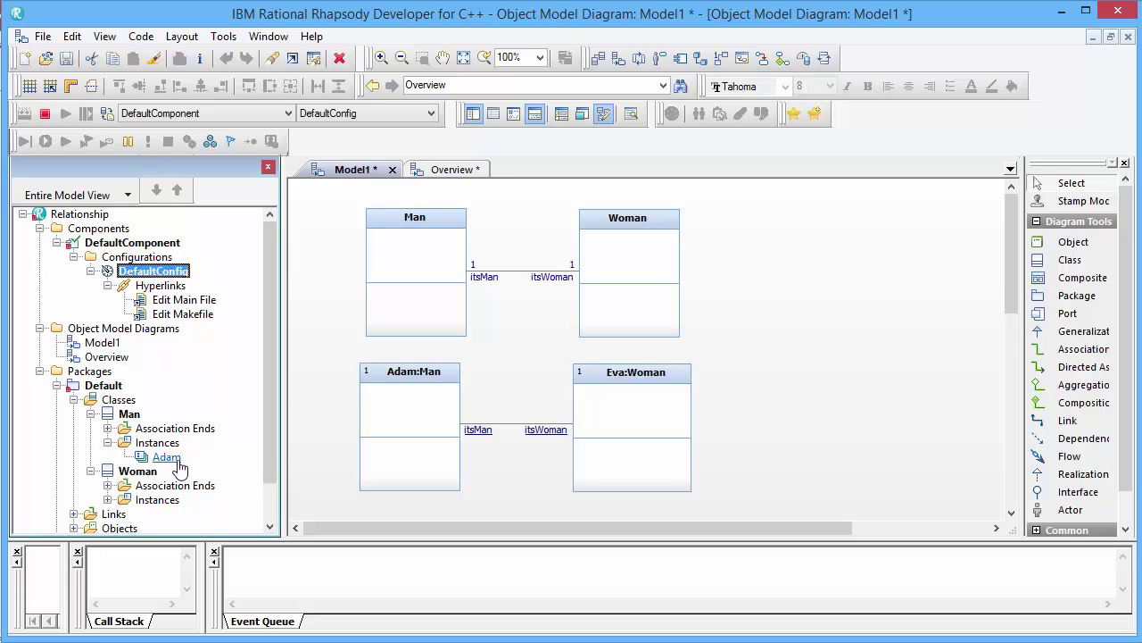
pyautogui.click(107, 500)
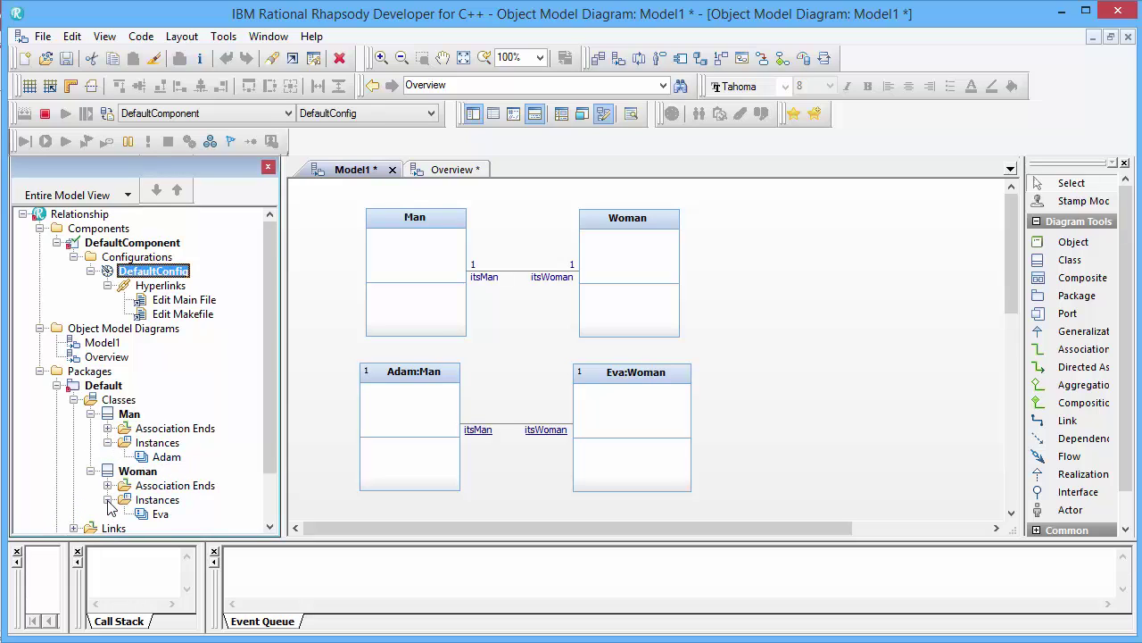
pyautogui.doubleClick(166, 457)
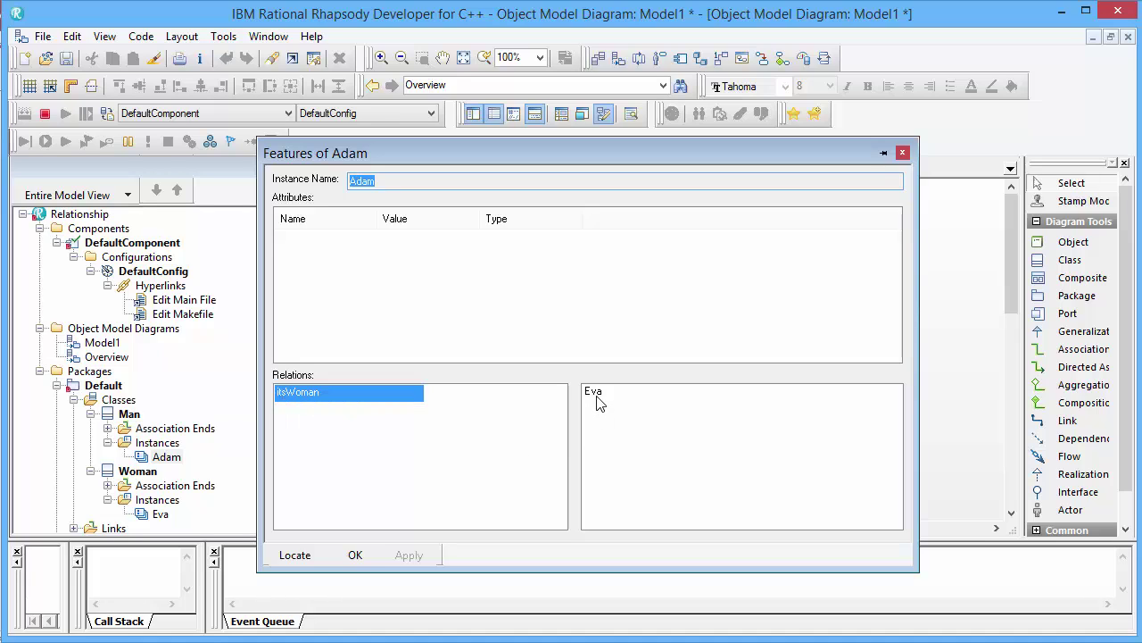
pyautogui.click(159, 514)
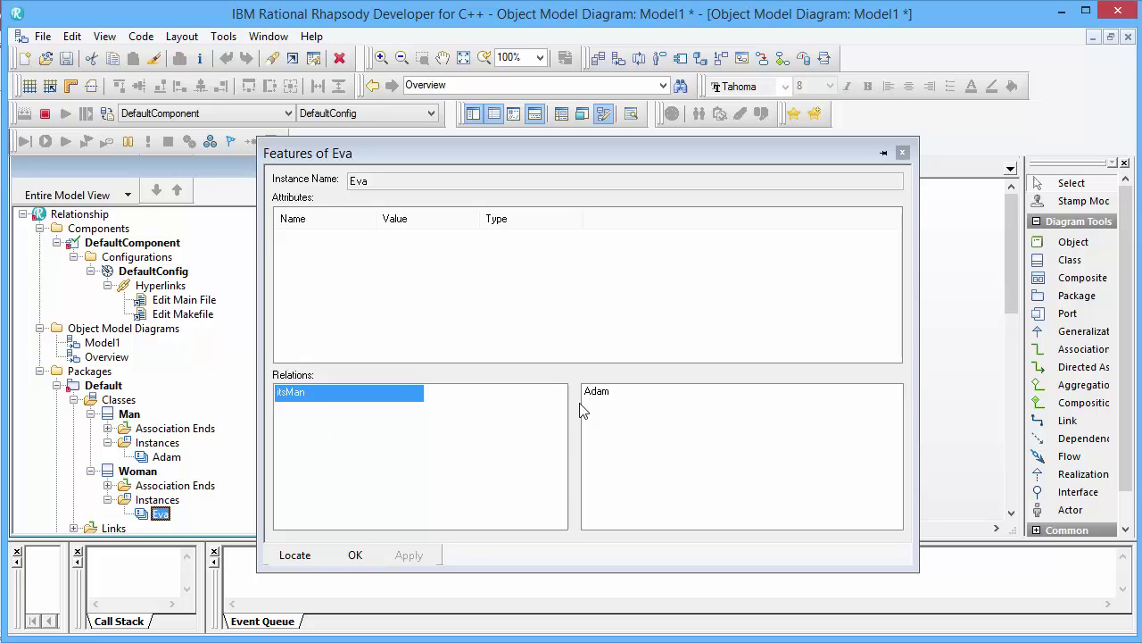
pyautogui.click(356, 554)
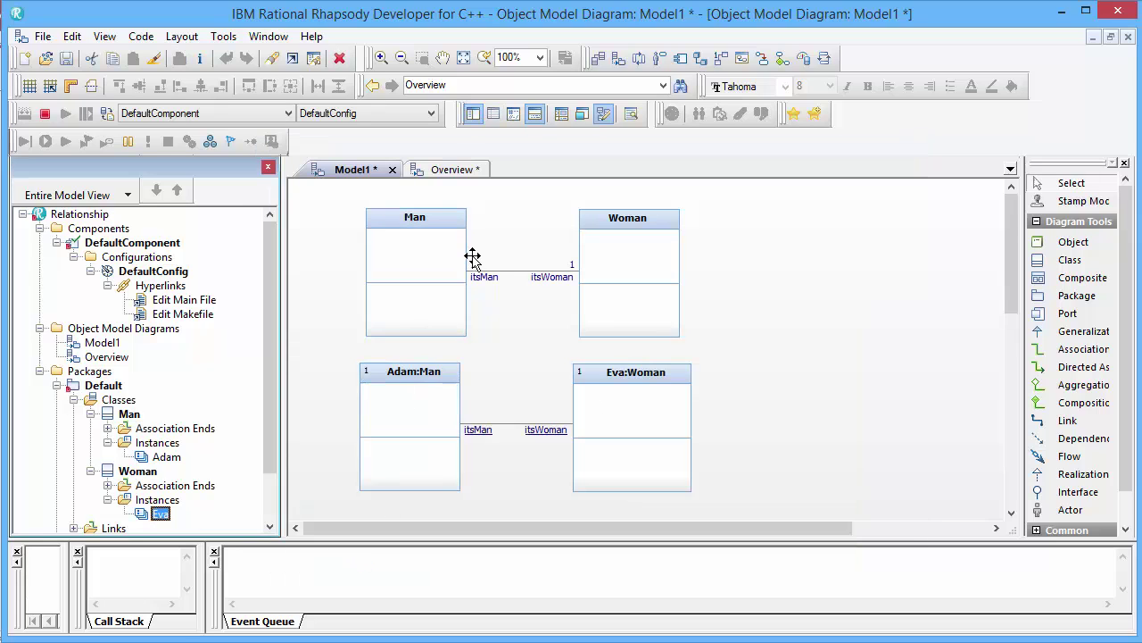
# Review the list of instance creation methods in the Overview diagram, and return to the Model1 diagram.
pyautogui.click(450, 174)
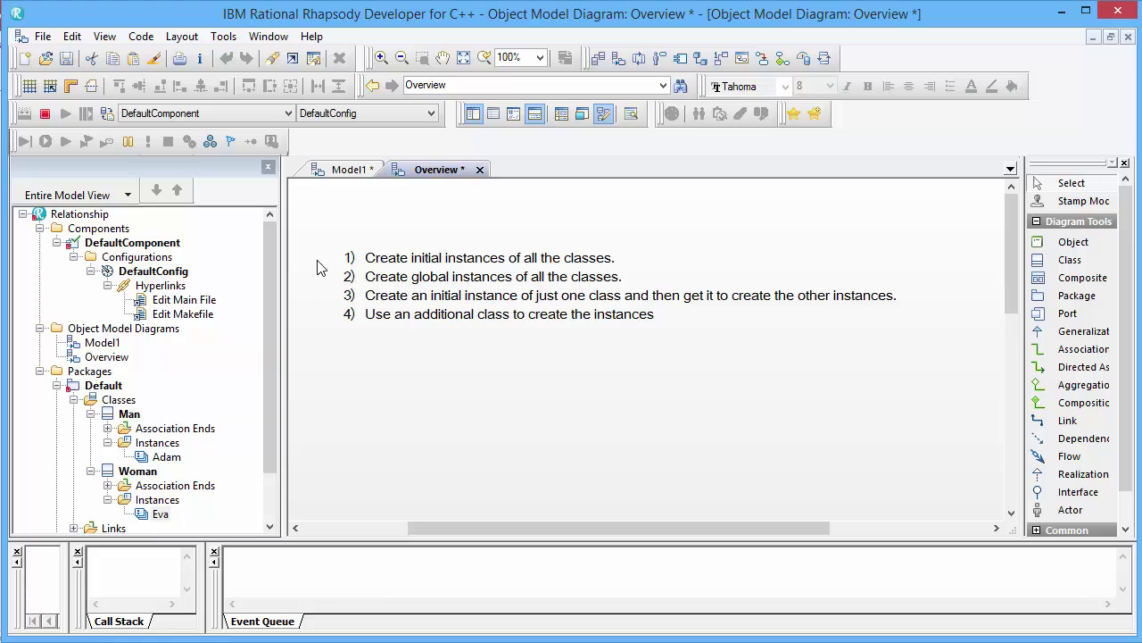
pyautogui.click(339, 173)
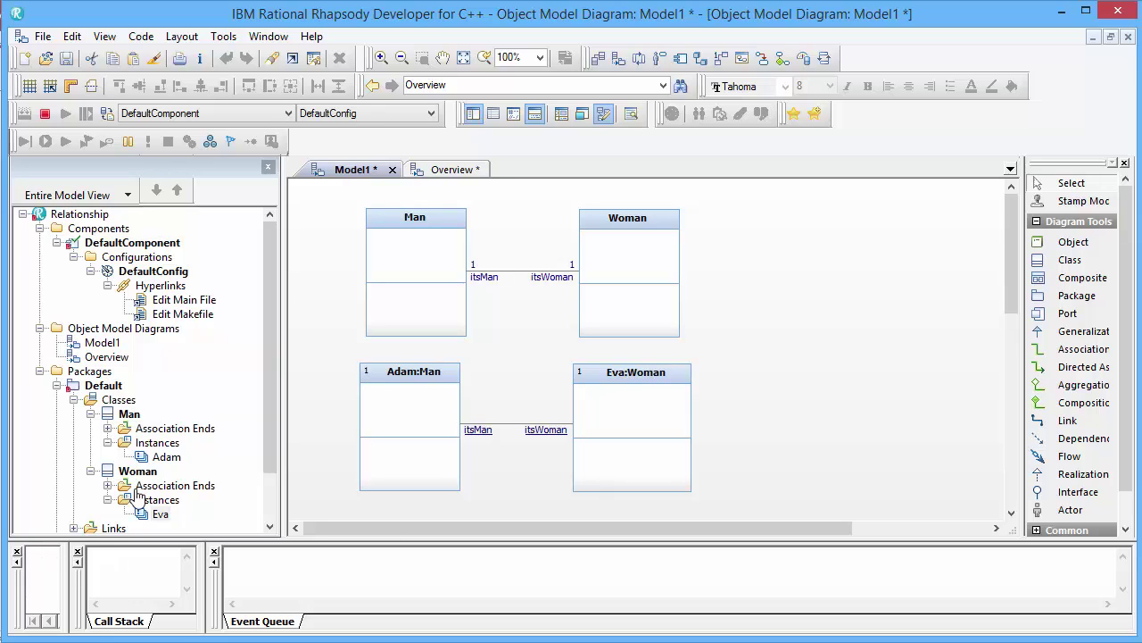
pyautogui.click(469, 169)
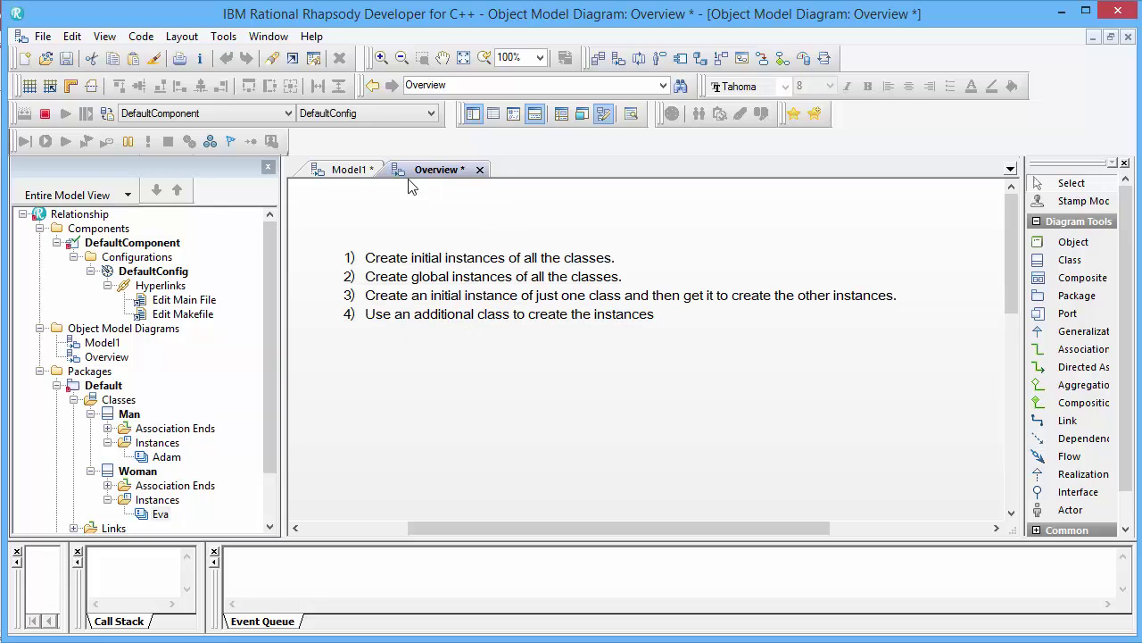
pyautogui.click(347, 170)
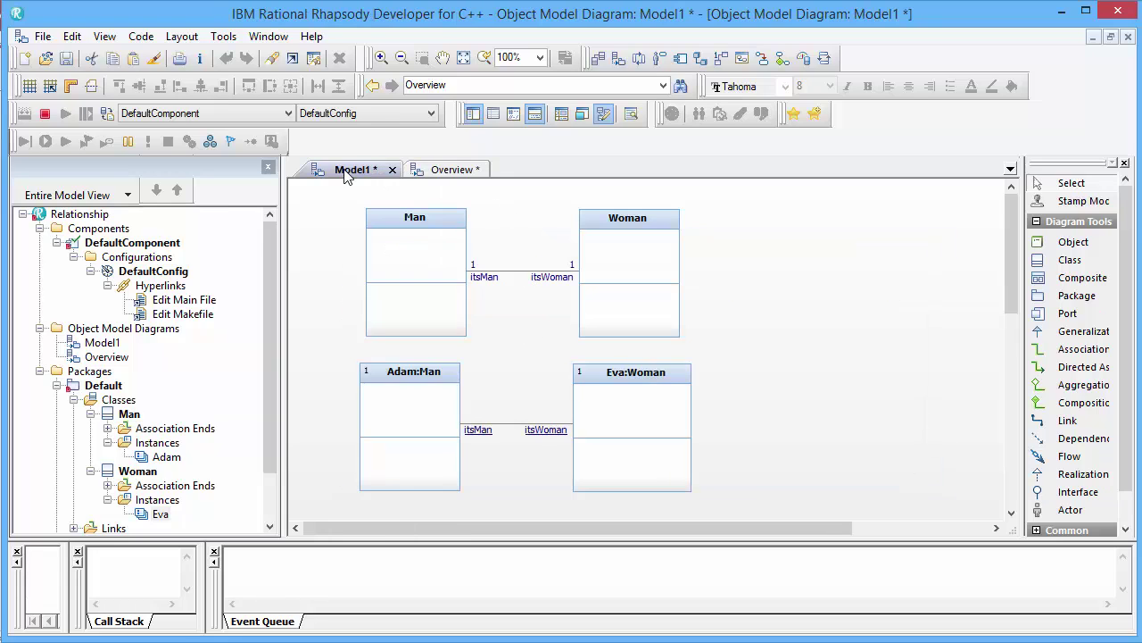
# Close the console, Call Stack and Event Queue panes to enlarge the diagram area.
pyautogui.click(17, 552)
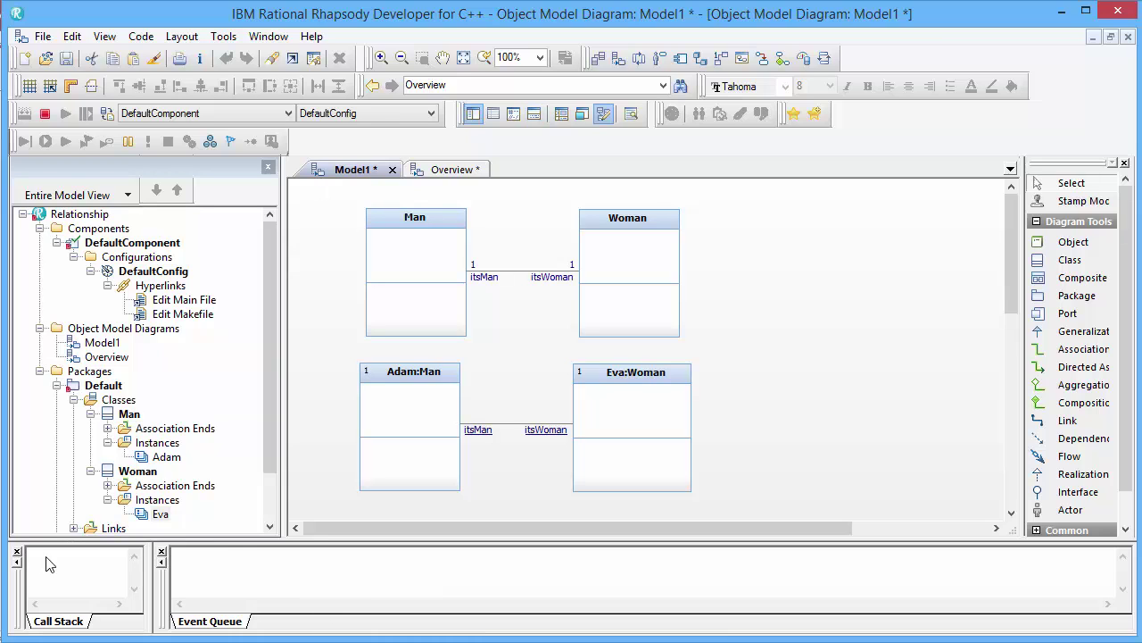
pyautogui.click(18, 551)
pyautogui.click(18, 552)
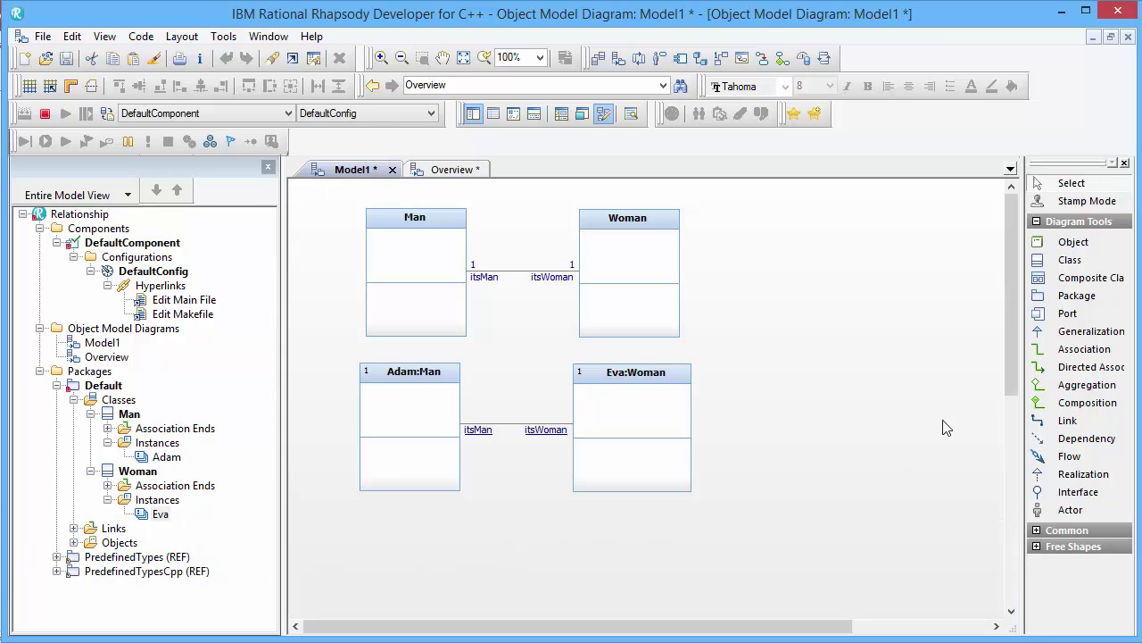
# Draw a composite class around the linked Adam and Eva objects, and name it Paradies.
pyautogui.click(1092, 282)
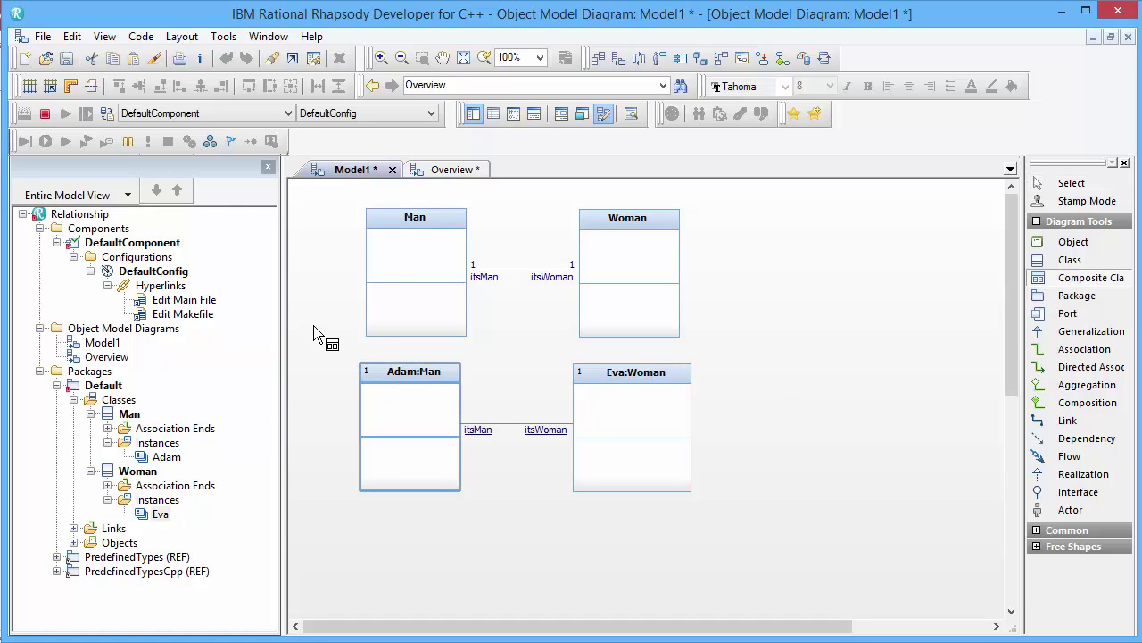
pyautogui.moveTo(313, 325); pyautogui.dragTo(753, 582)
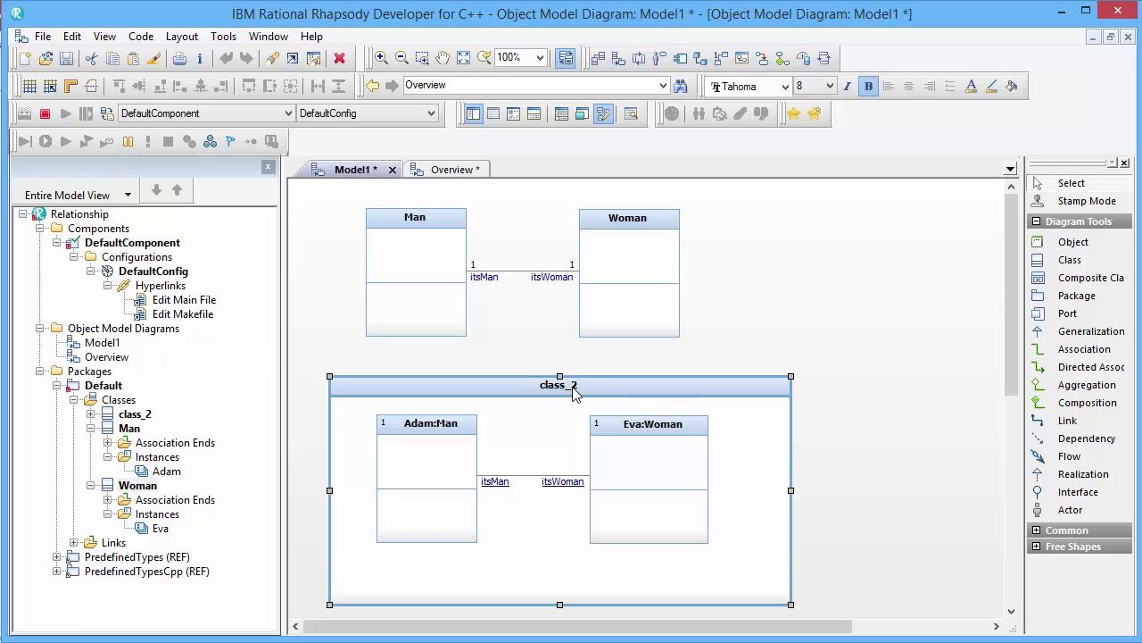
pyautogui.click(568, 393)
pyautogui.write('B')
pyautogui.write('aradies')
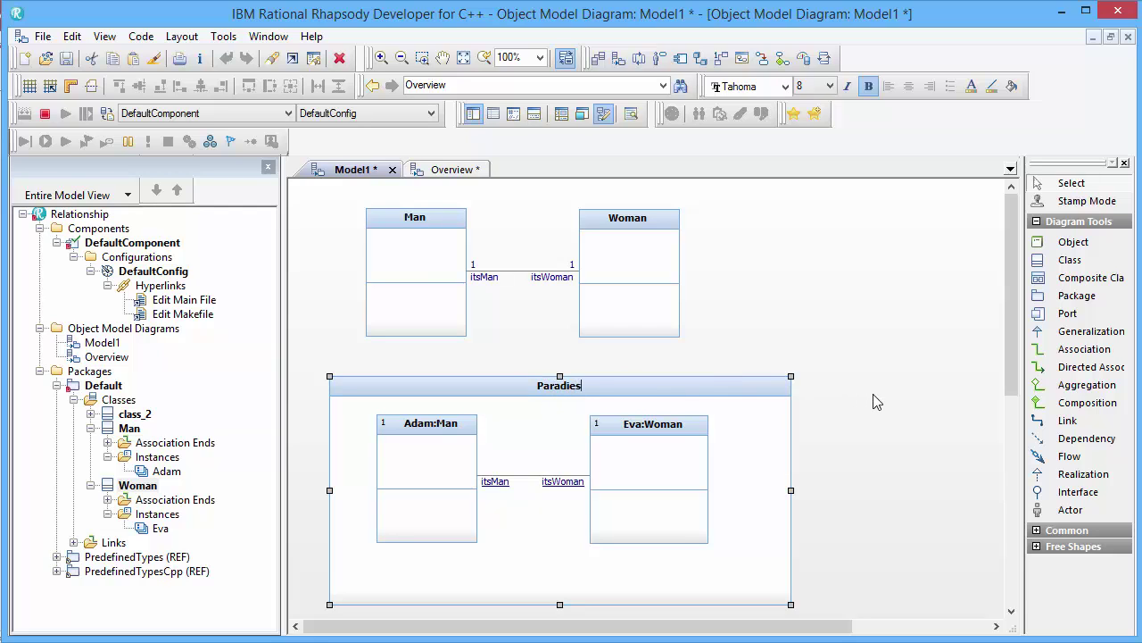
pyautogui.click(879, 404)
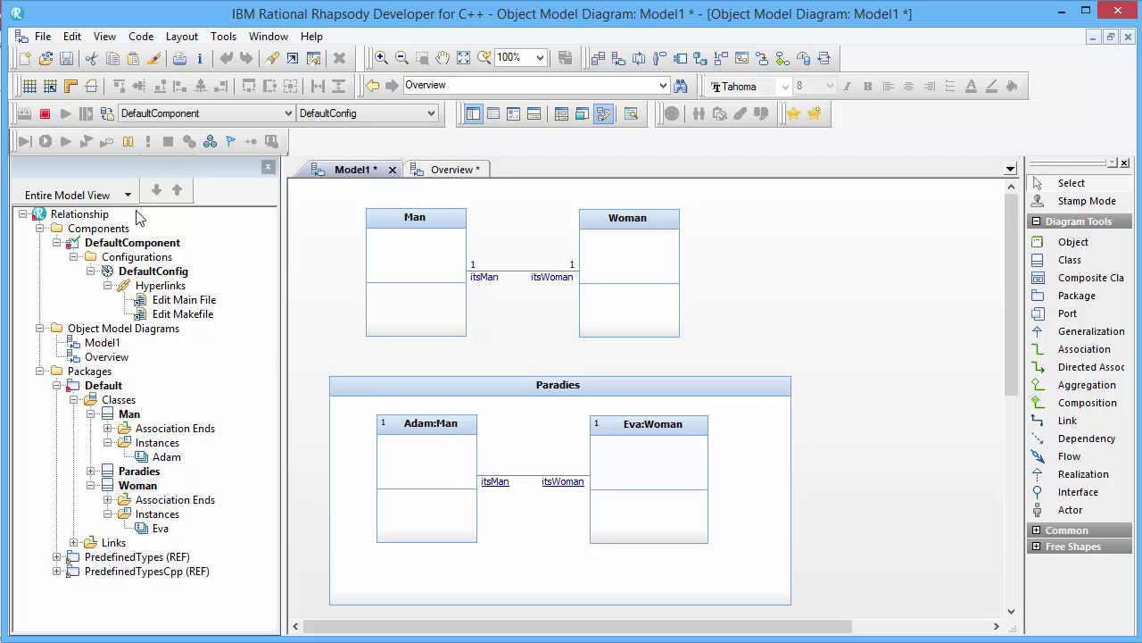
# Stop the animation, expand the parts of the Paradies class in the model browser, and close the output window.
pyautogui.click(47, 119)
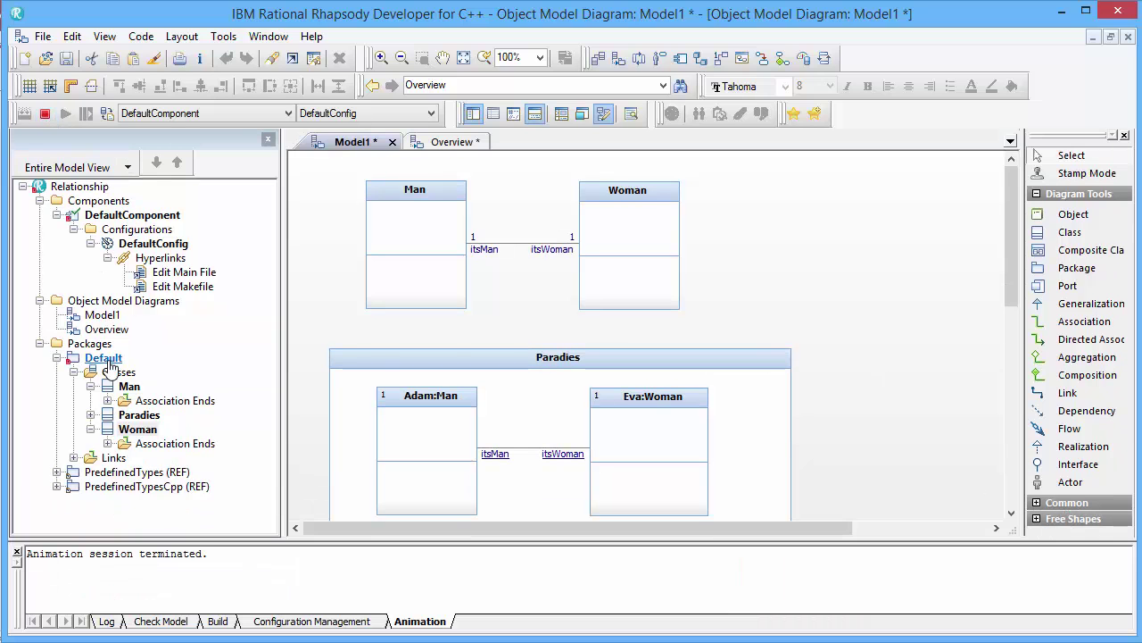
pyautogui.click(90, 415)
pyautogui.click(108, 429)
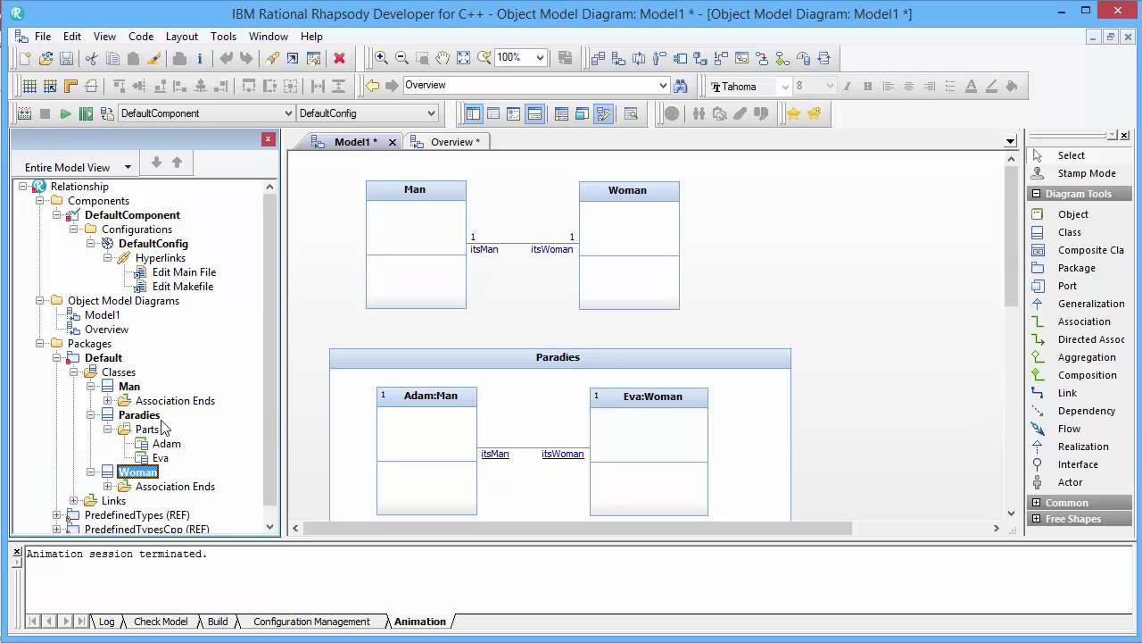
pyautogui.click(17, 552)
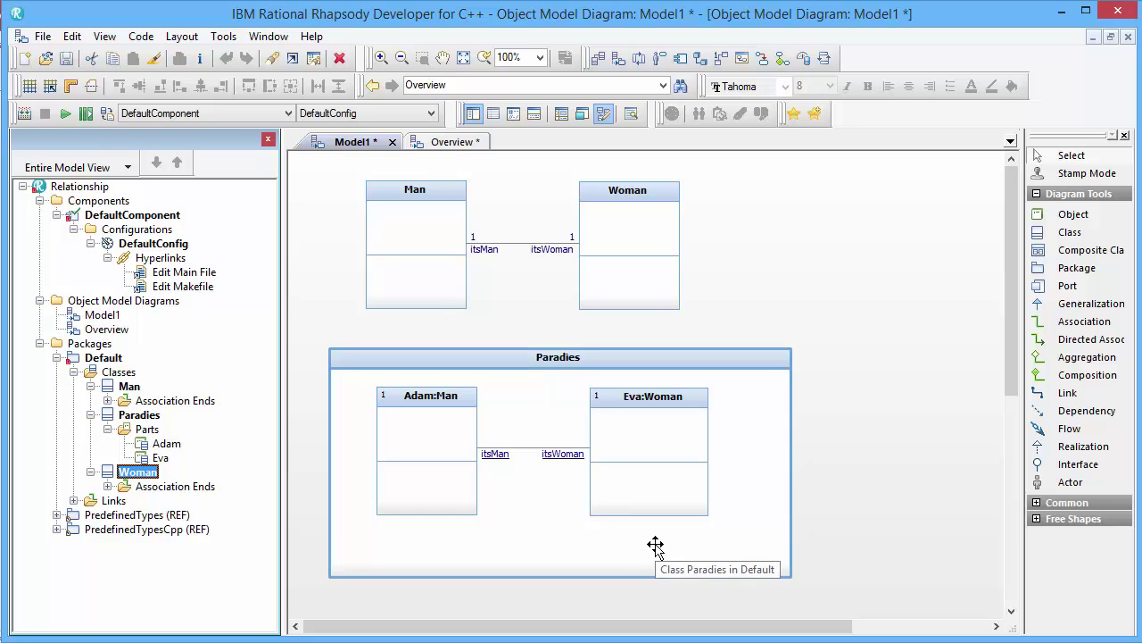
# Switch the Paradies class to the view without its internal parts, and back to the structured view.
pyautogui.click(747, 532)
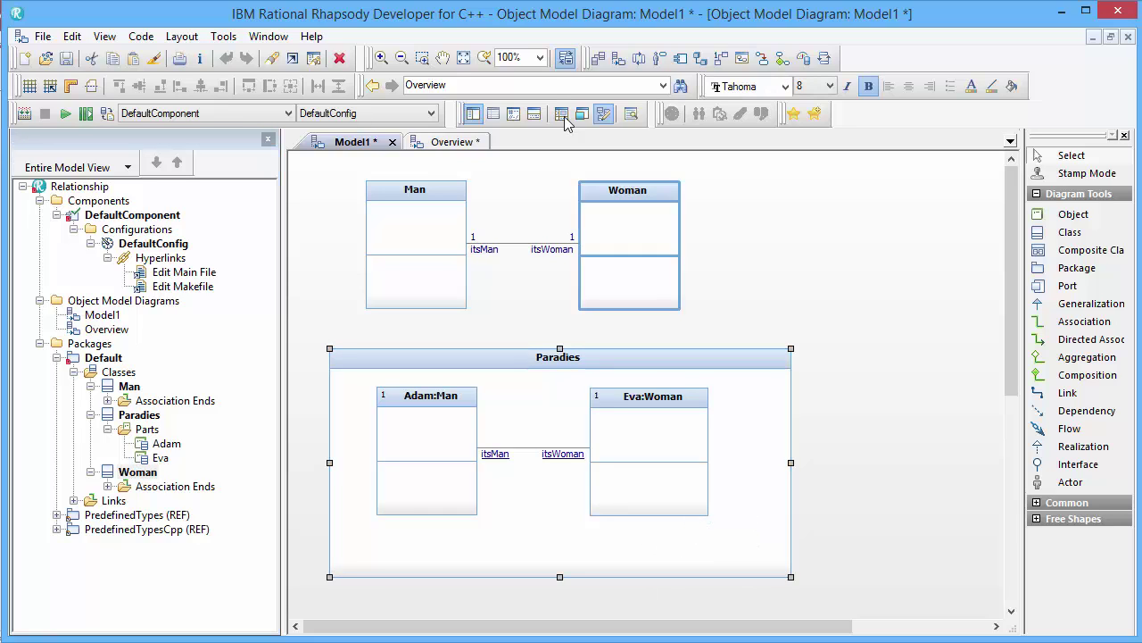
pyautogui.click(566, 60)
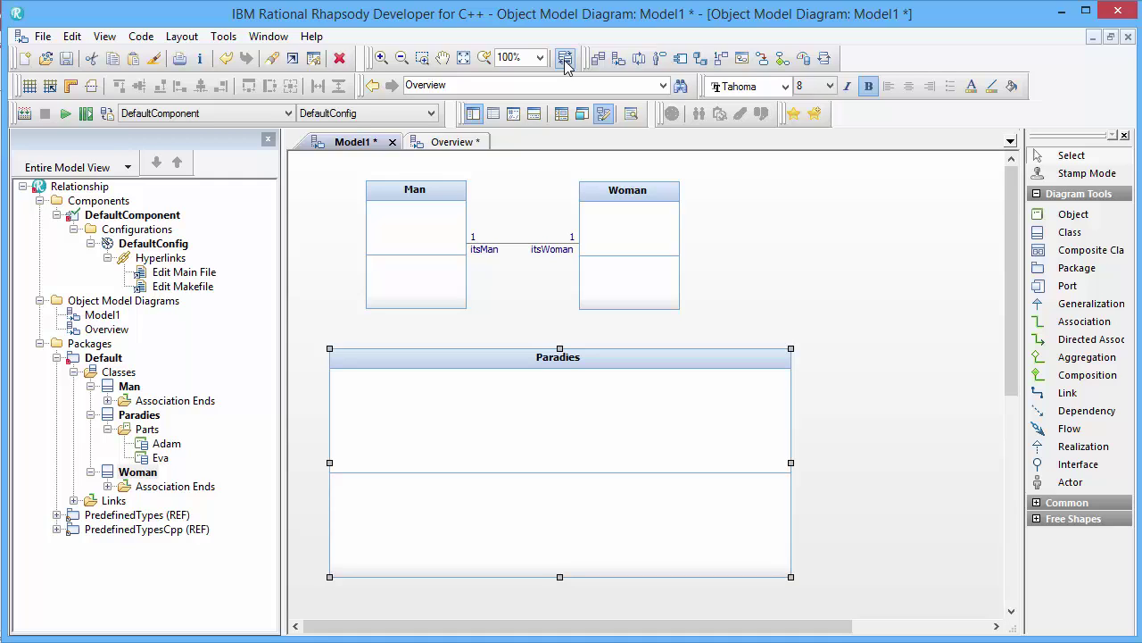
pyautogui.click(566, 59)
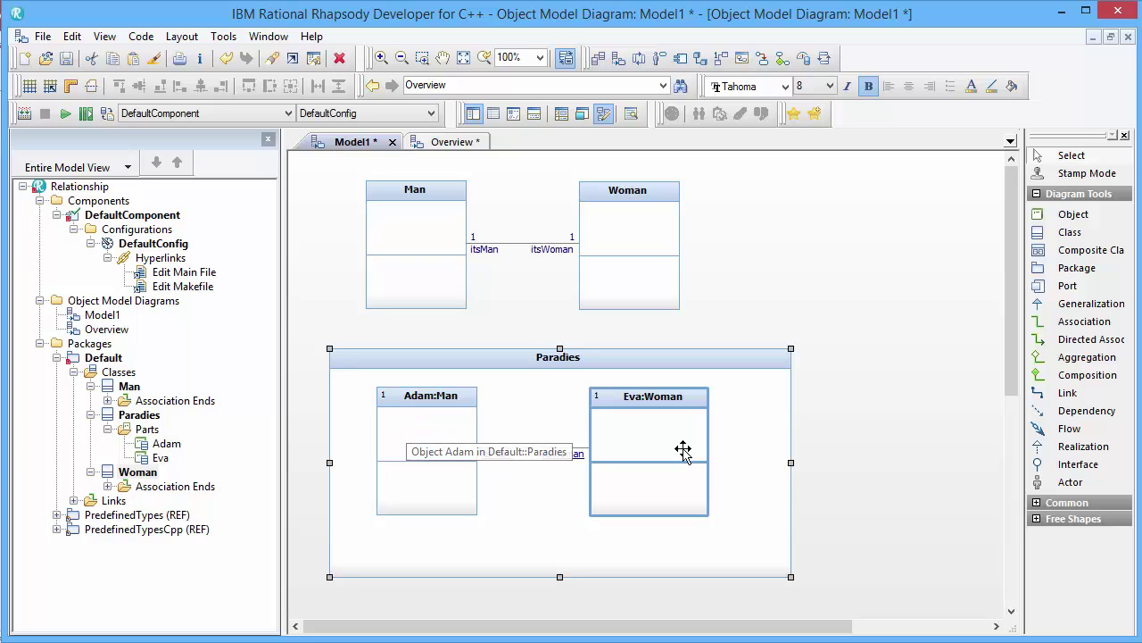
# Select Paradies as an explicit initial instance in the initialization settings of DefaultConfig.
pyautogui.rightClick(536, 390)
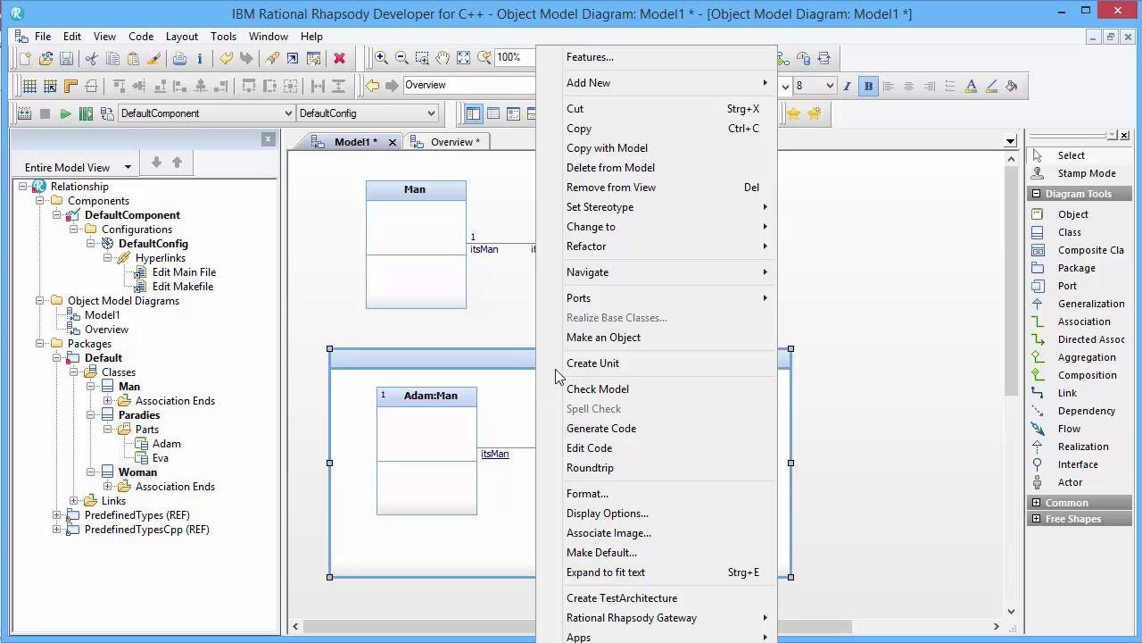
pyautogui.click(393, 328)
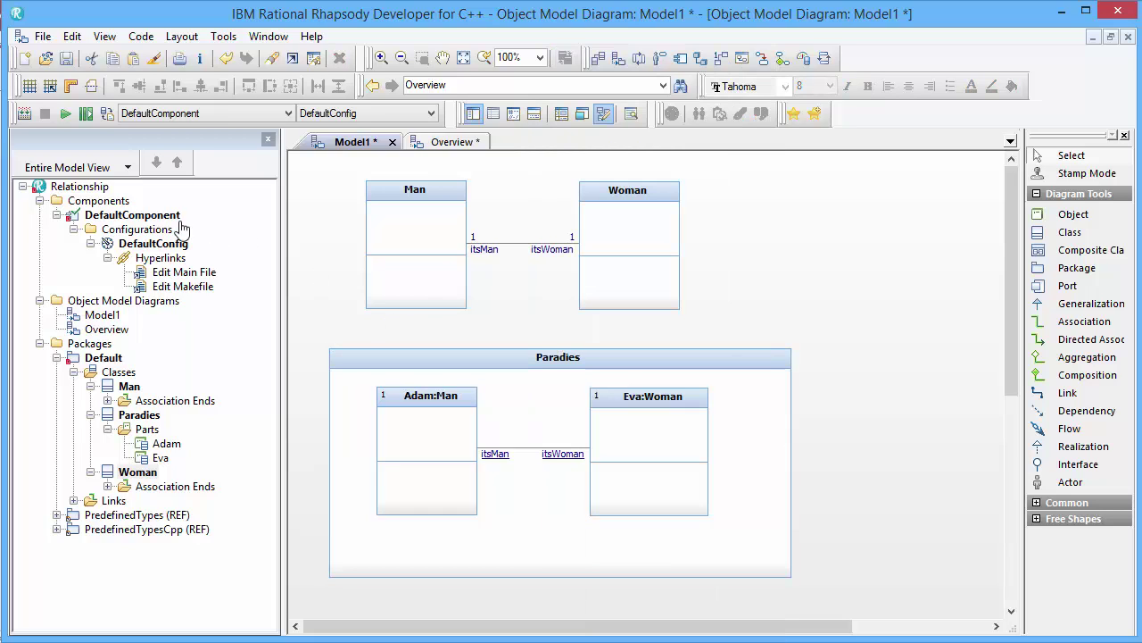
pyautogui.doubleClick(164, 247)
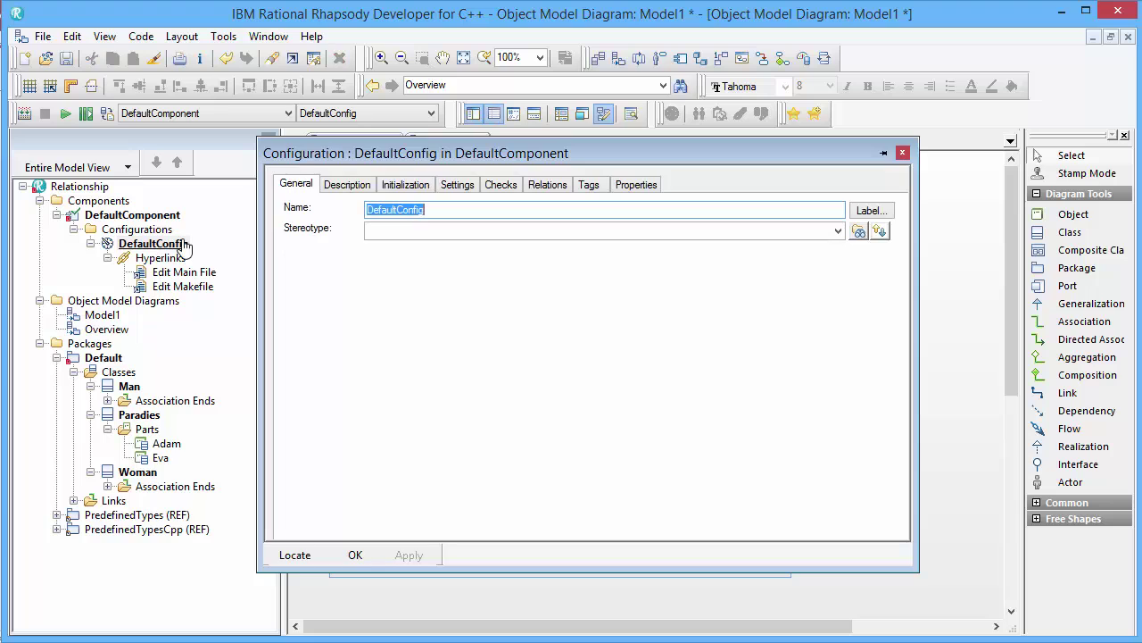
pyautogui.click(457, 185)
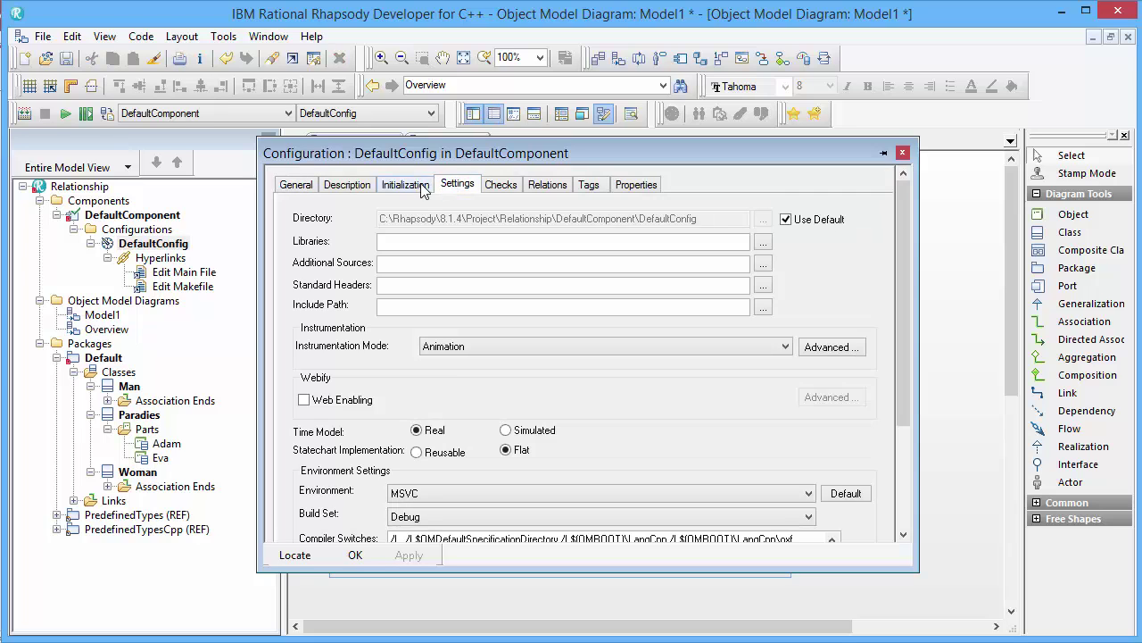
pyautogui.click(405, 184)
pyautogui.click(324, 256)
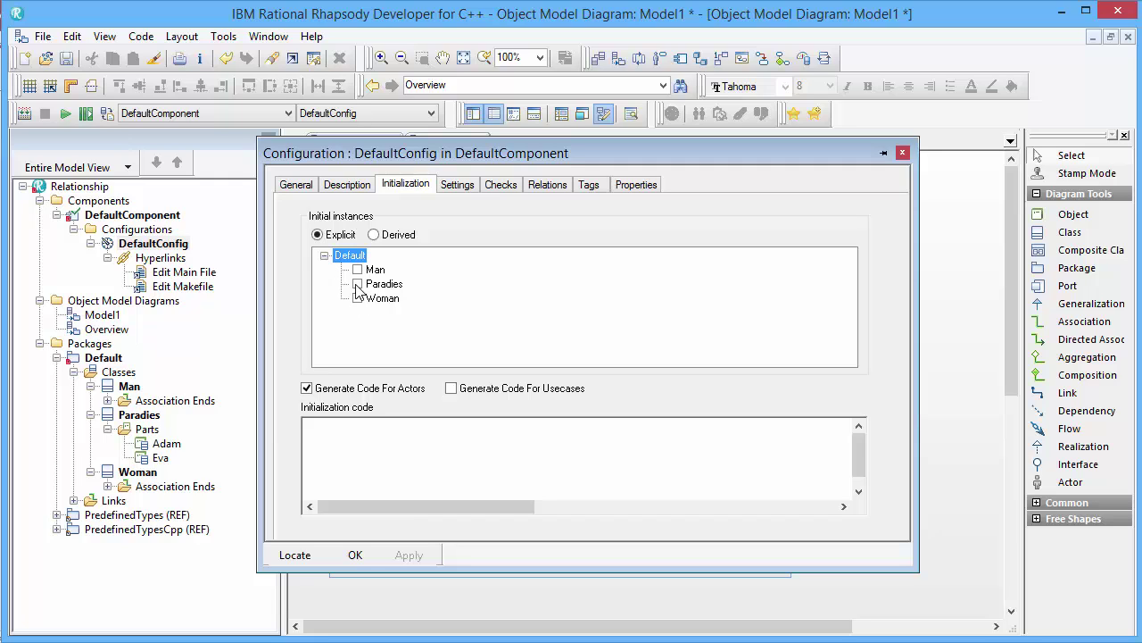
pyautogui.click(357, 285)
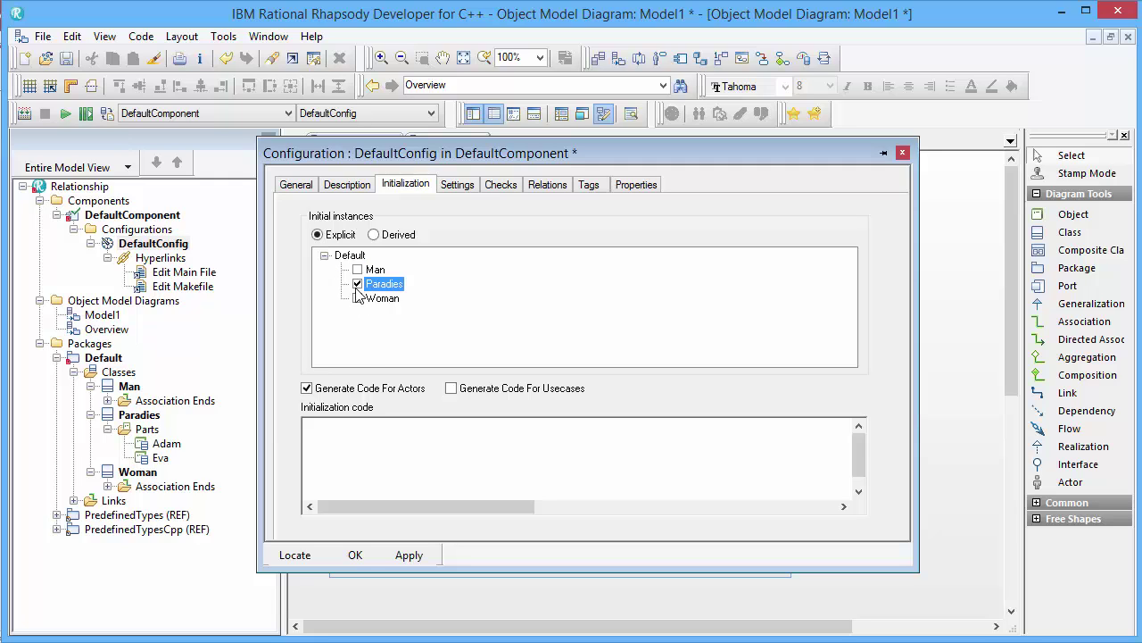
pyautogui.click(357, 554)
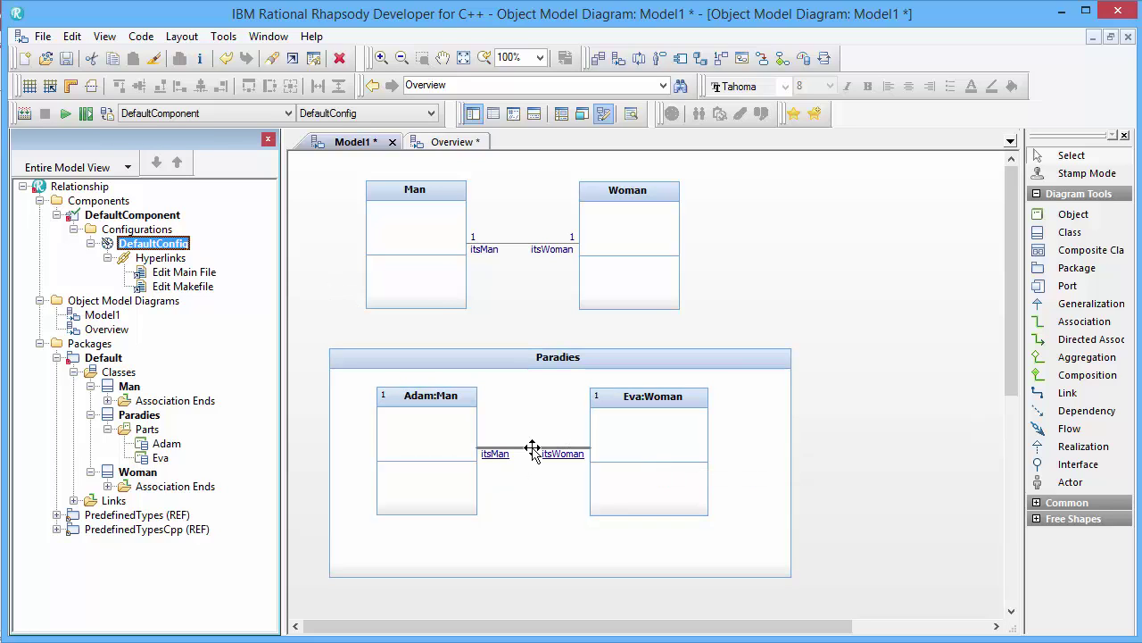
# Check the list of methods in the Overview diagram, and delete the Paradies class from the model in Model1.
pyautogui.click(453, 143)
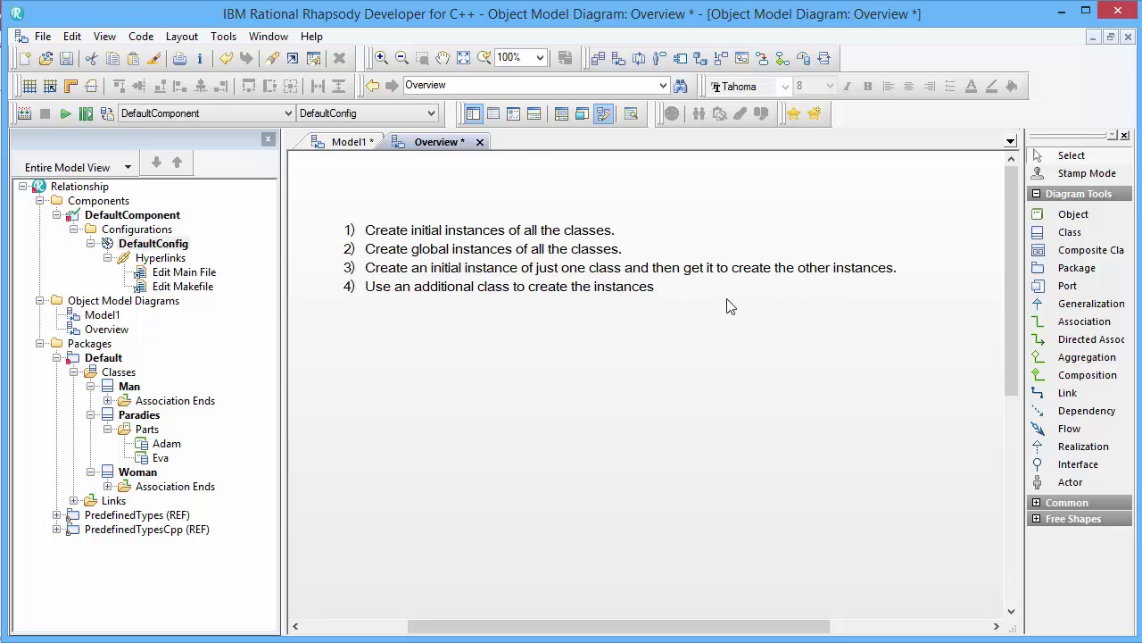
pyautogui.click(343, 145)
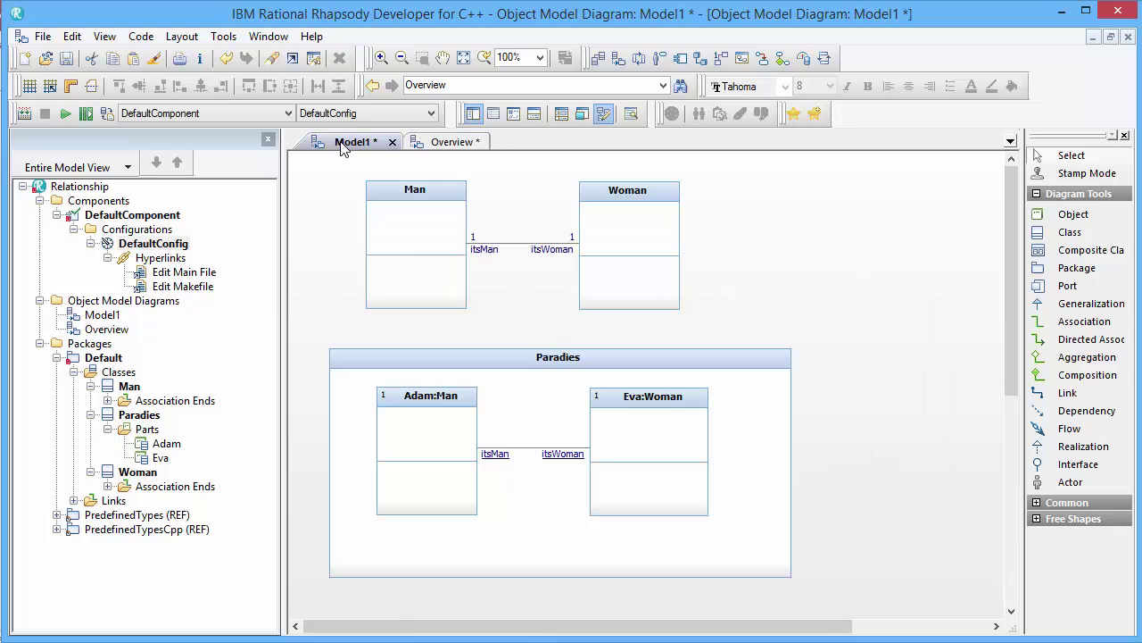
pyautogui.rightClick(444, 363)
pyautogui.click(518, 167)
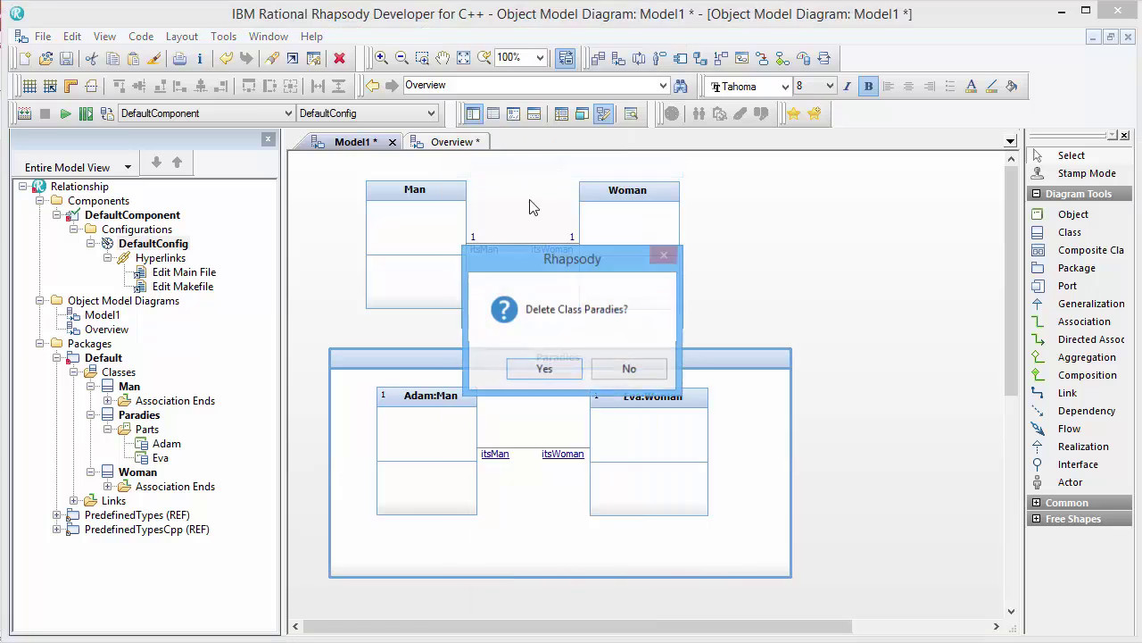
pyautogui.click(544, 370)
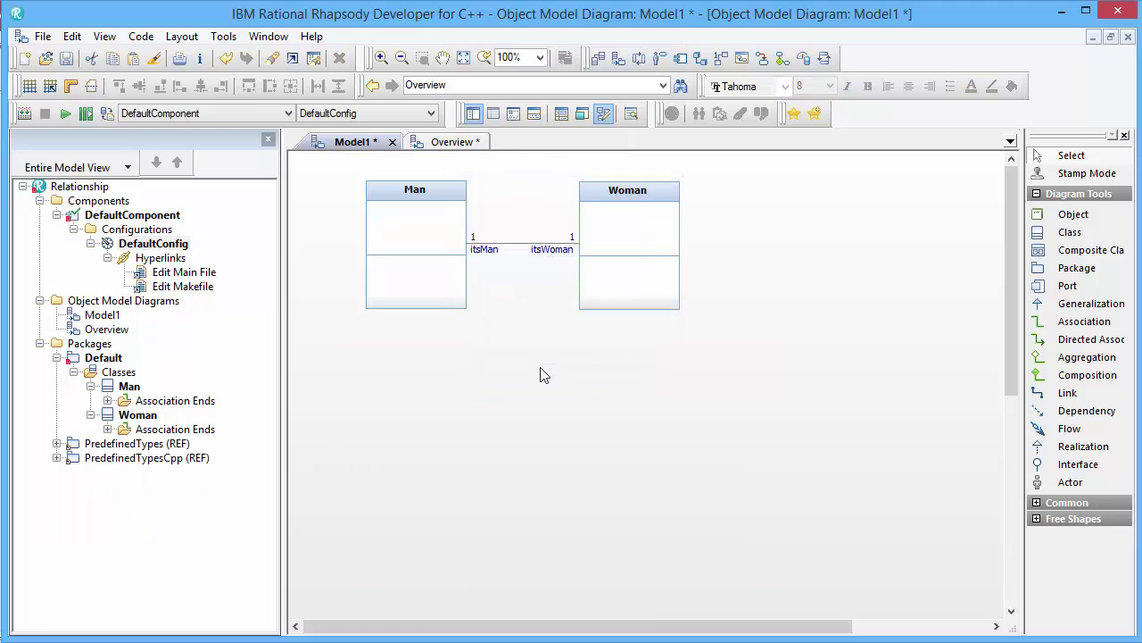
# Delete the association between the Man and Woman classes from the model.
pyautogui.rightClick(517, 244)
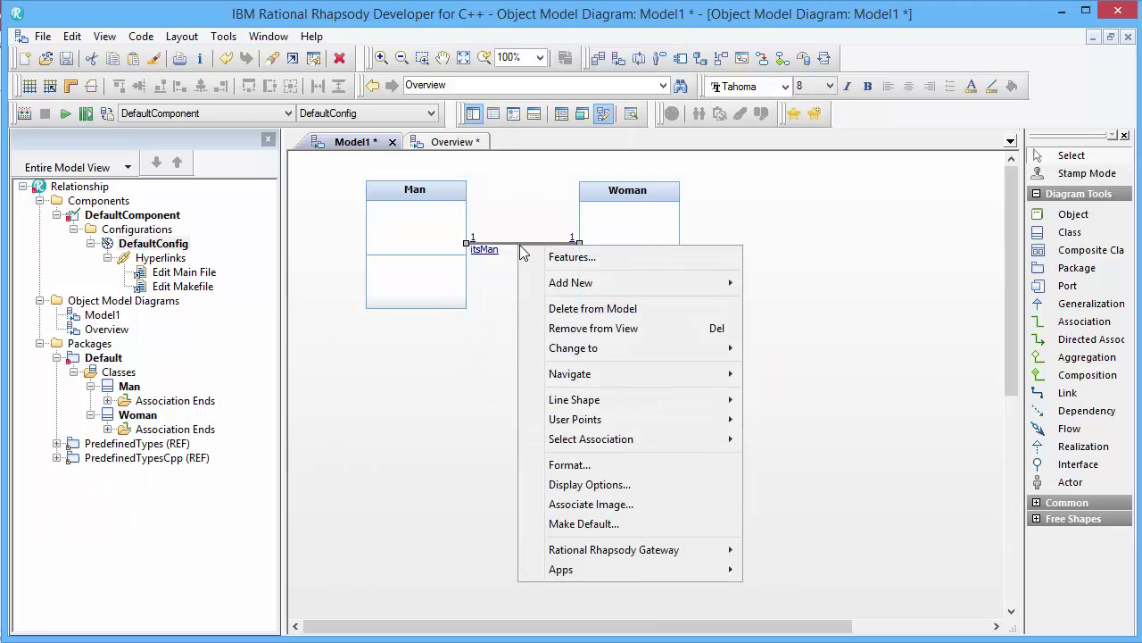
pyautogui.click(587, 308)
pyautogui.click(581, 373)
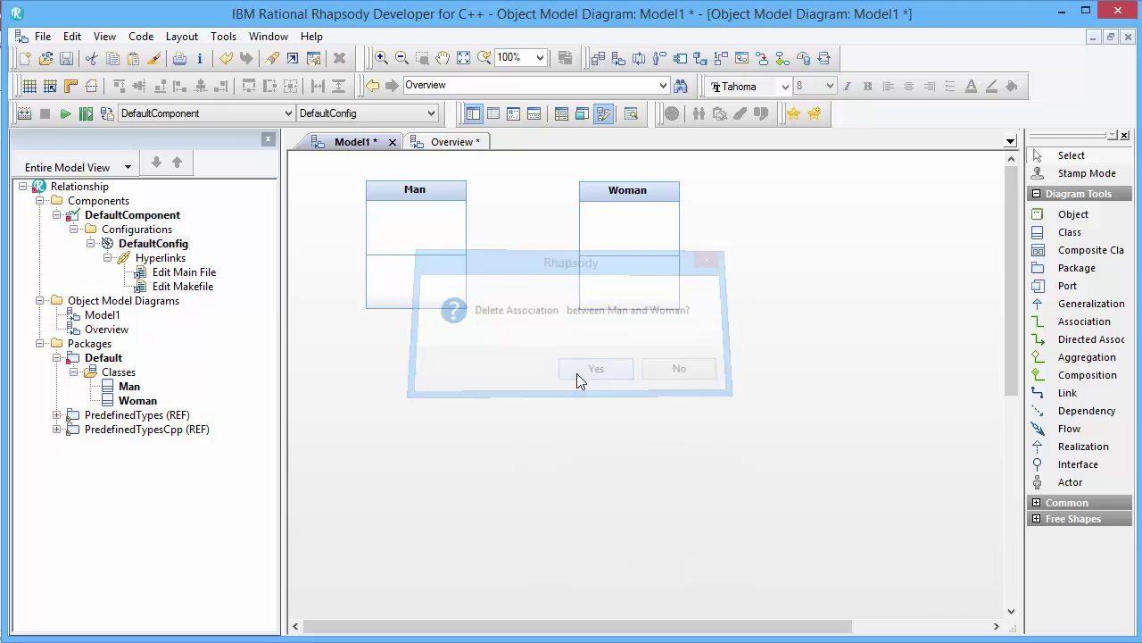
# Draw a composition between the Man and Woman classes, with Man as the owning whole.
pyautogui.click(1076, 382)
pyautogui.click(467, 244)
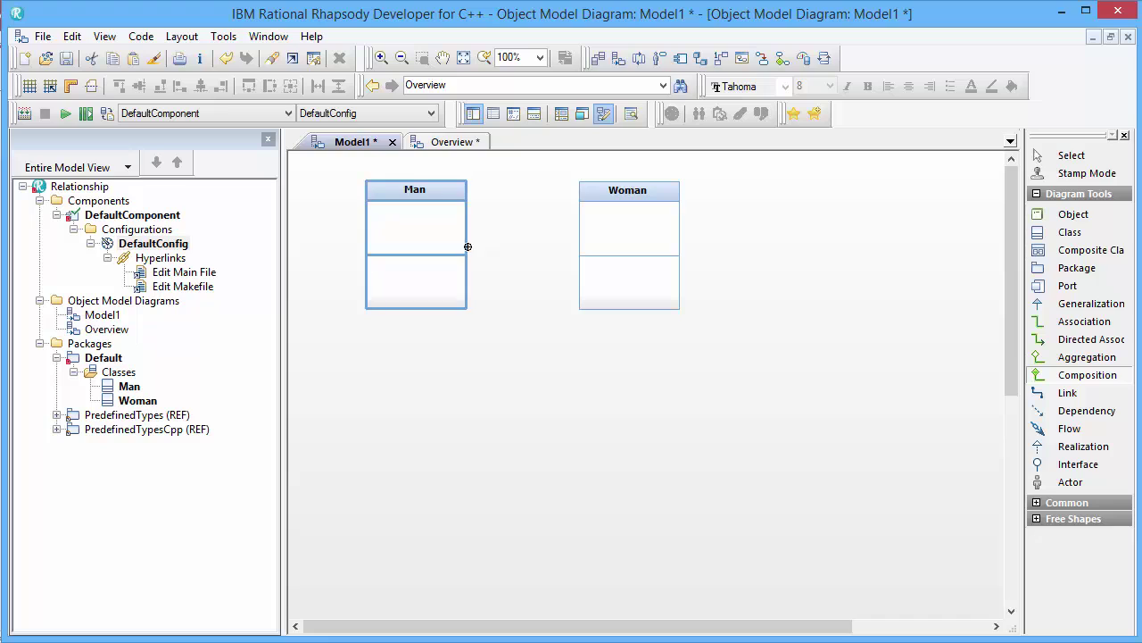
pyautogui.click(580, 244)
pyautogui.click(543, 339)
pyautogui.click(408, 234)
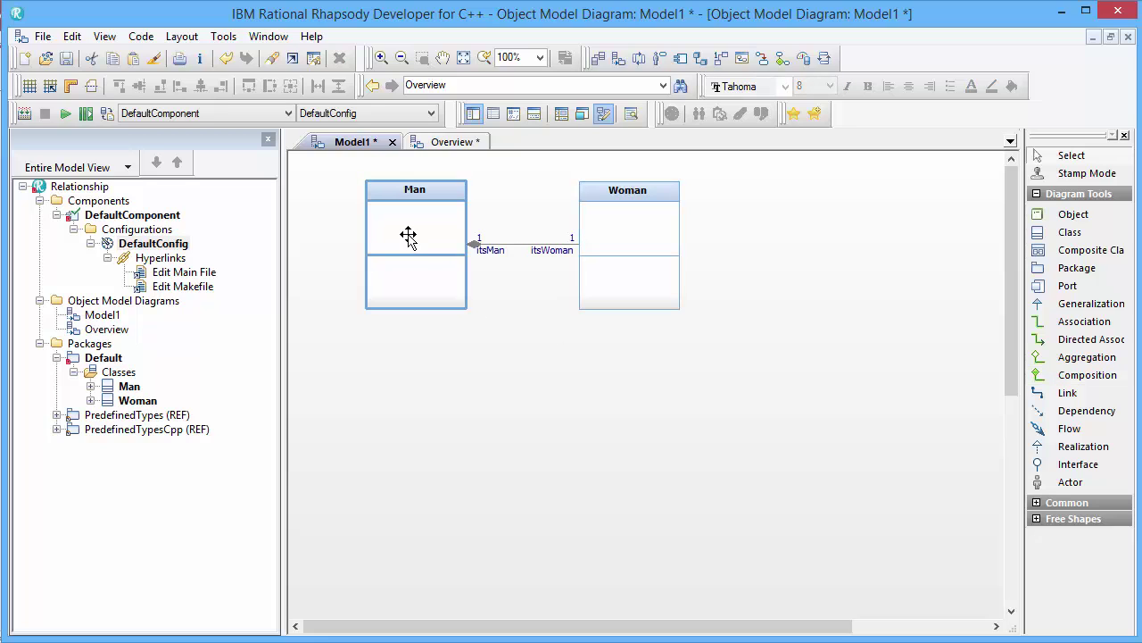
pyautogui.click(599, 447)
pyautogui.click(645, 245)
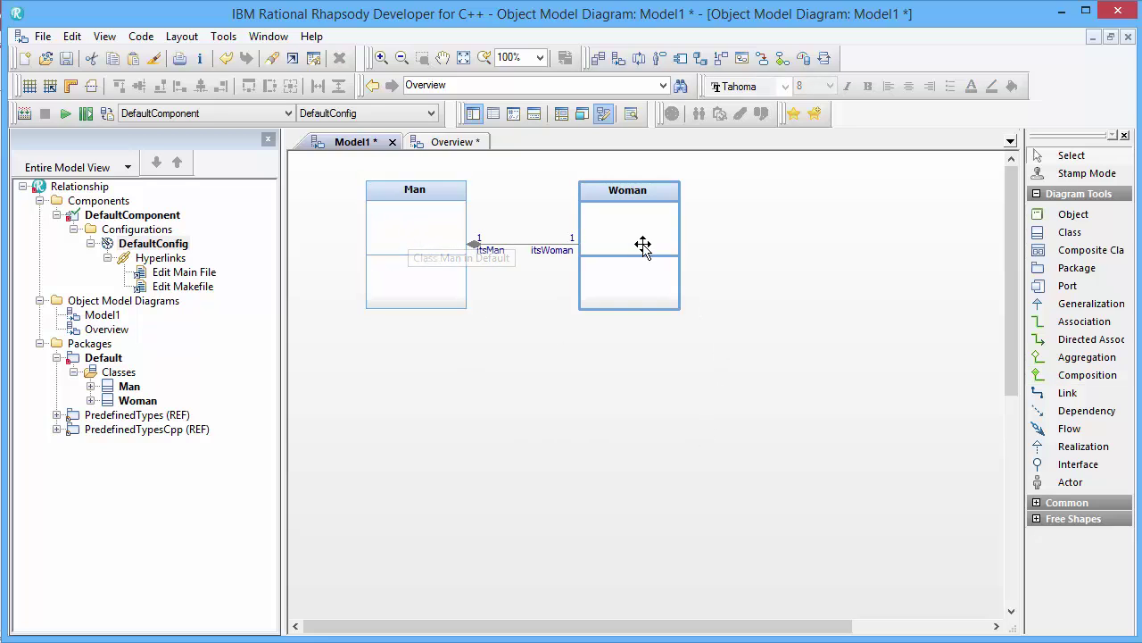
pyautogui.click(696, 379)
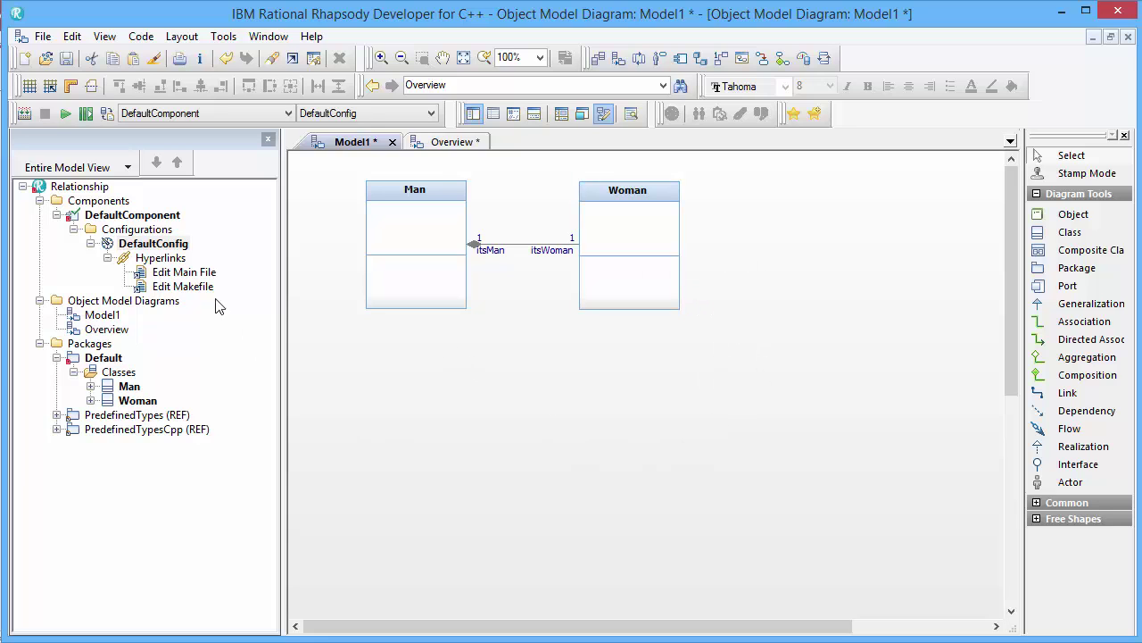
# Remove the missing entries from DefaultConfig's initial instances, and select only Man as an explicit initial instance.
pyautogui.click(161, 245)
pyautogui.doubleClick(160, 245)
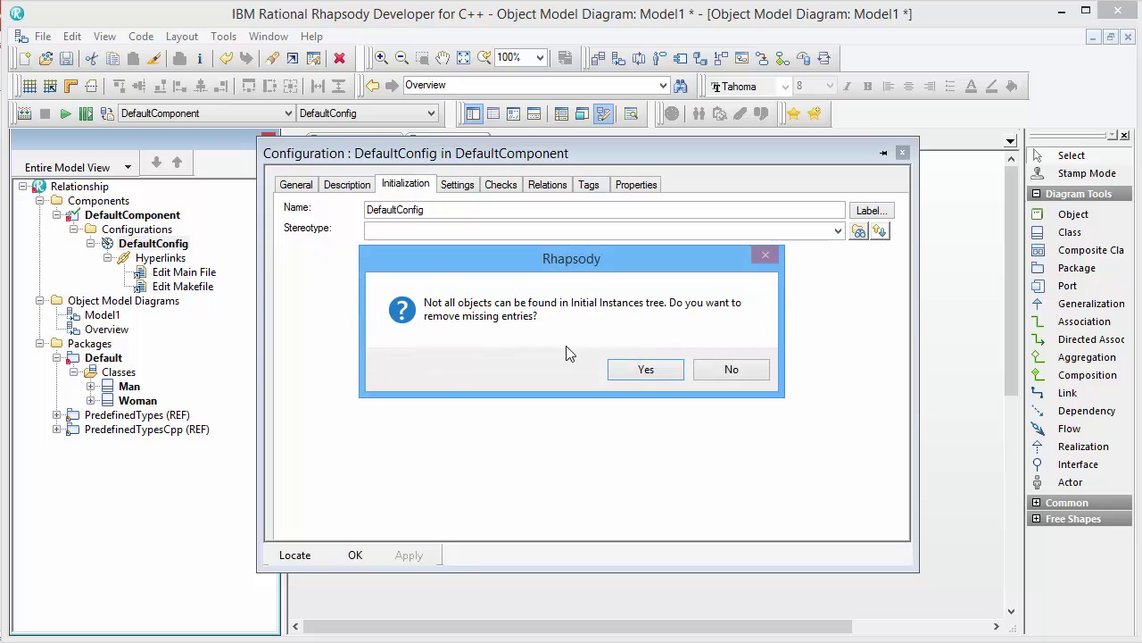
pyautogui.click(645, 367)
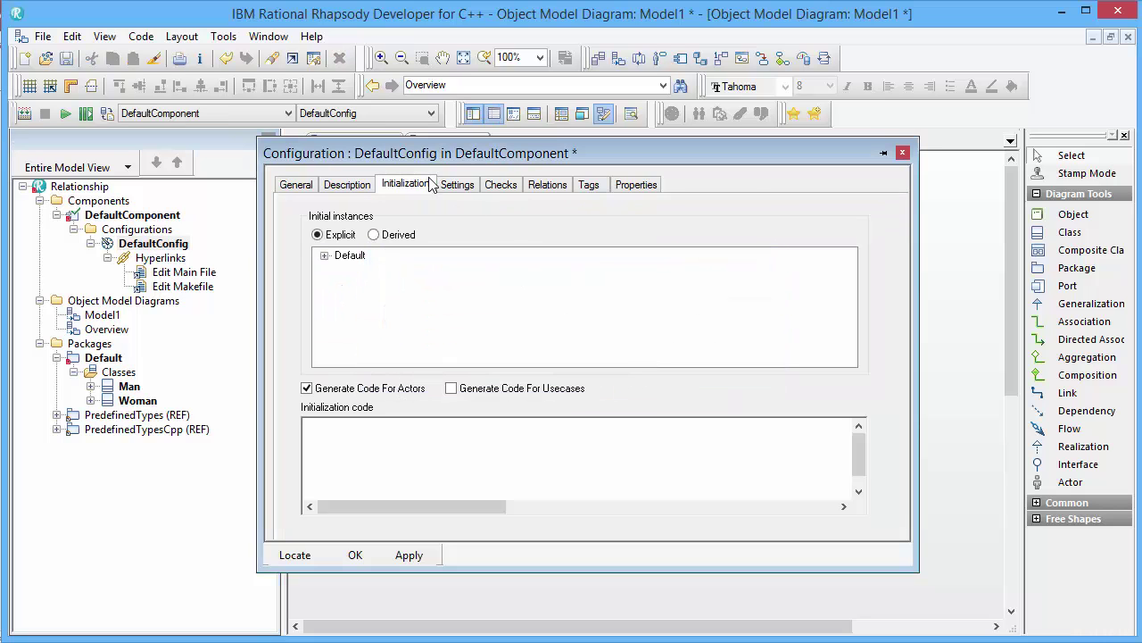
pyautogui.click(325, 256)
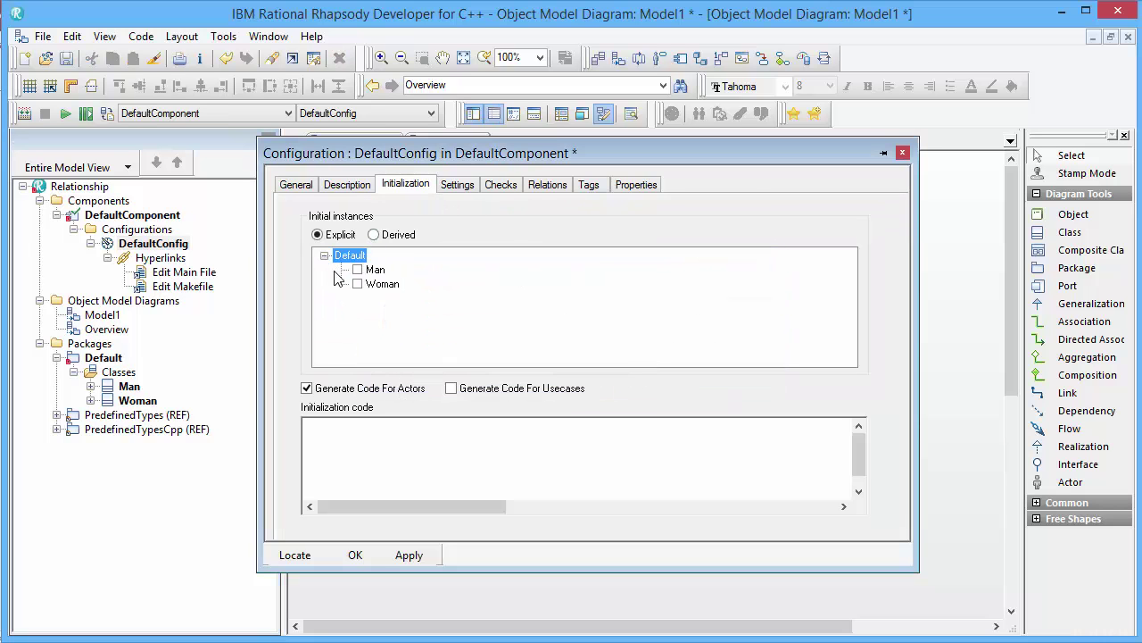
pyautogui.click(358, 270)
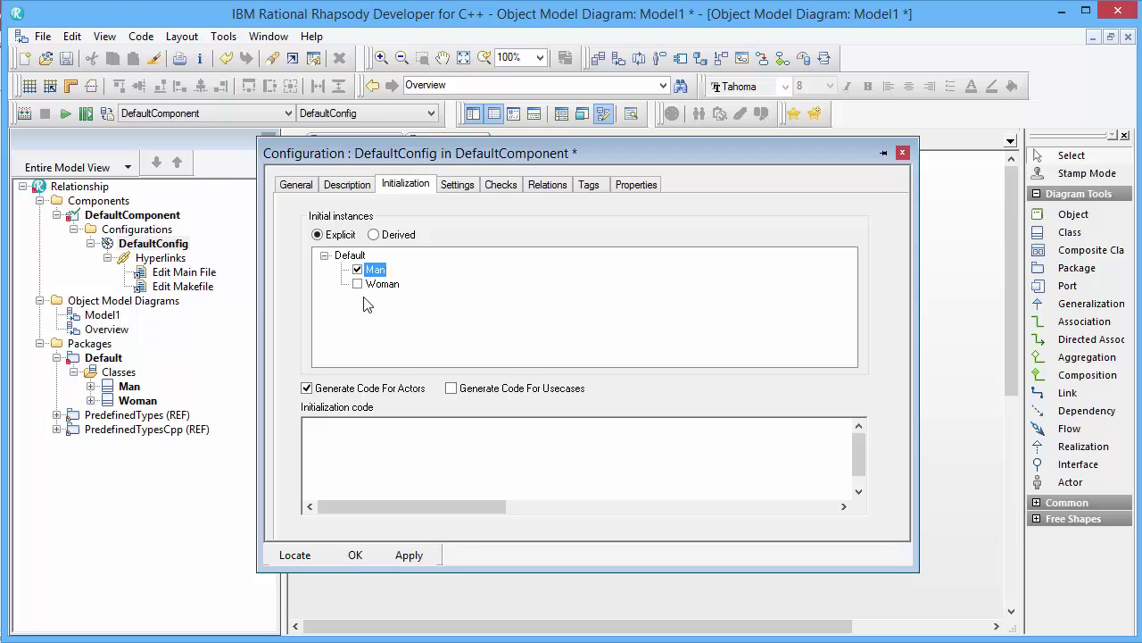
pyautogui.click(356, 555)
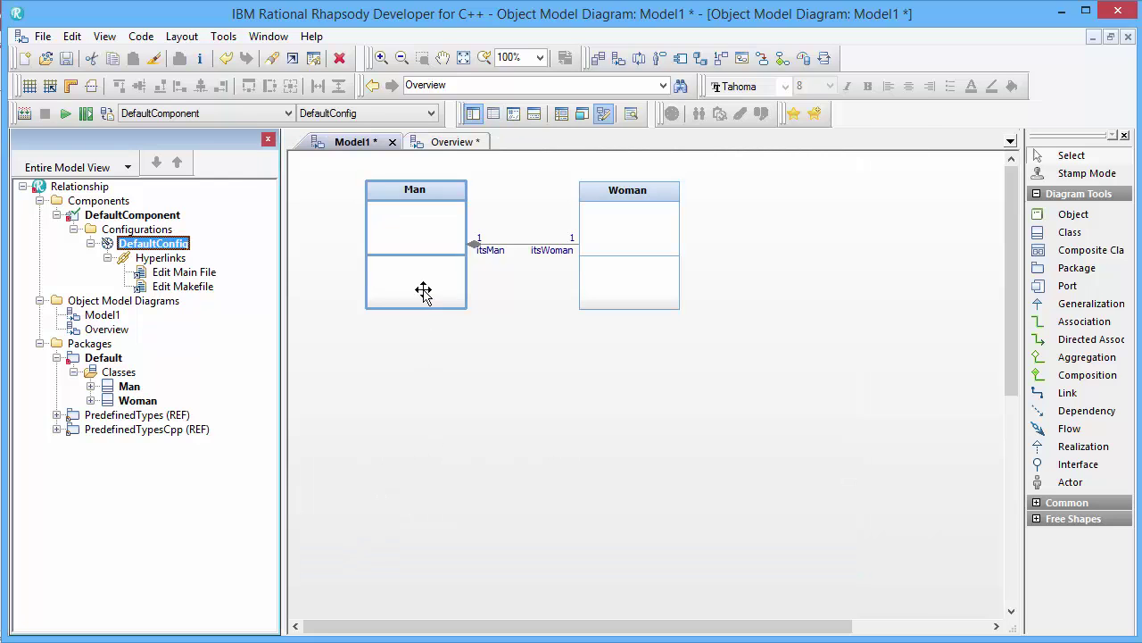